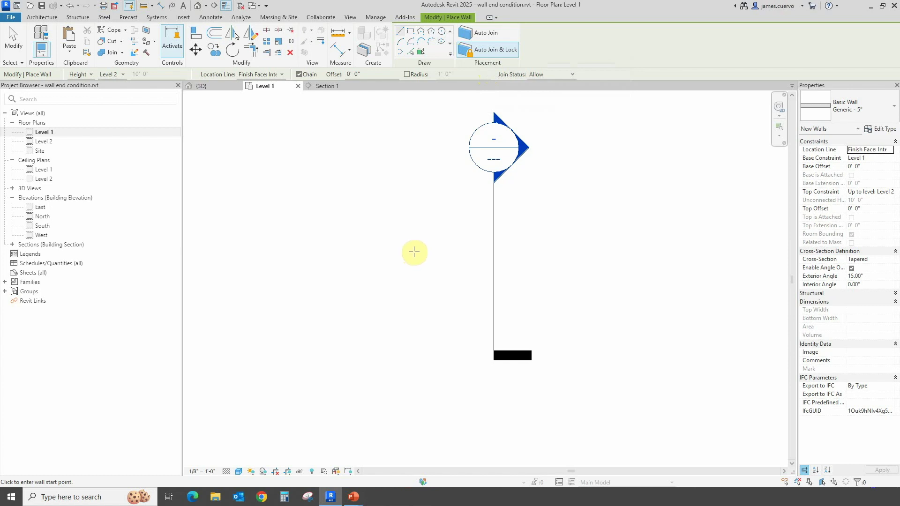
Undo the trial horizontal wall and disable Enable Angle Override so the exterior angle is 0.00°.
{"action": "left_click", "coordinate": [353, 263]}
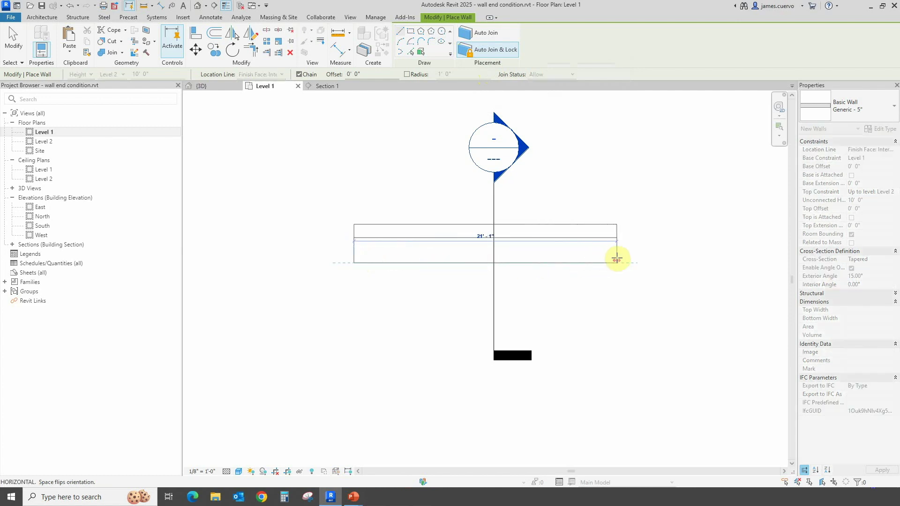
{"action": "left_click", "coordinate": [614, 255]}
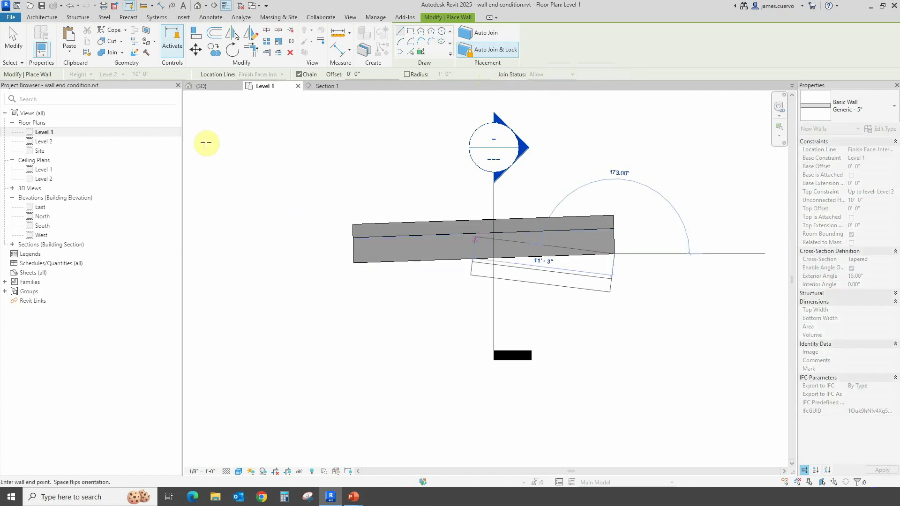
{"action": "left_click", "coordinate": [71, 8]}
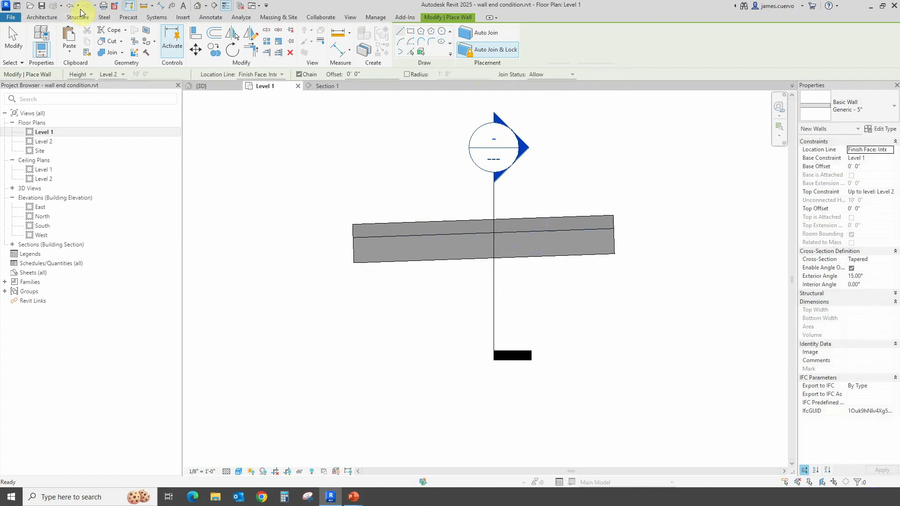
{"action": "left_click", "coordinate": [71, 8]}
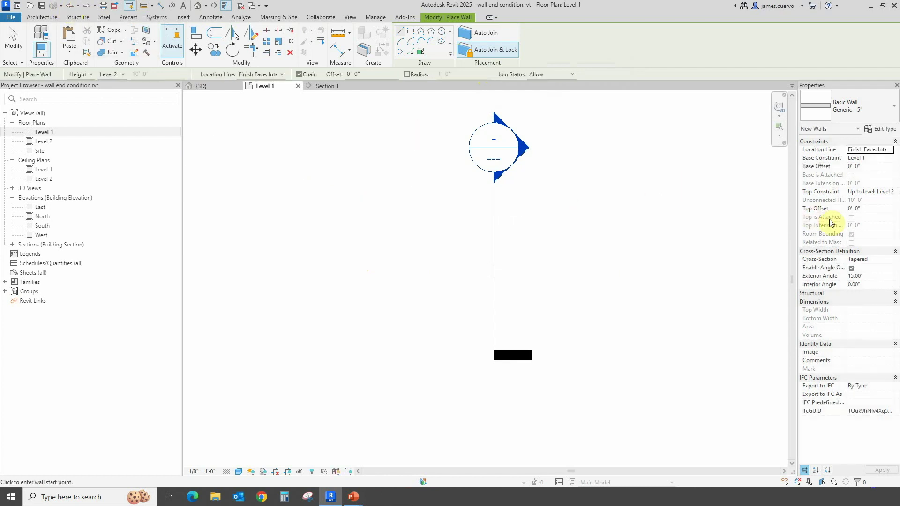
{"action": "left_click", "coordinate": [851, 268]}
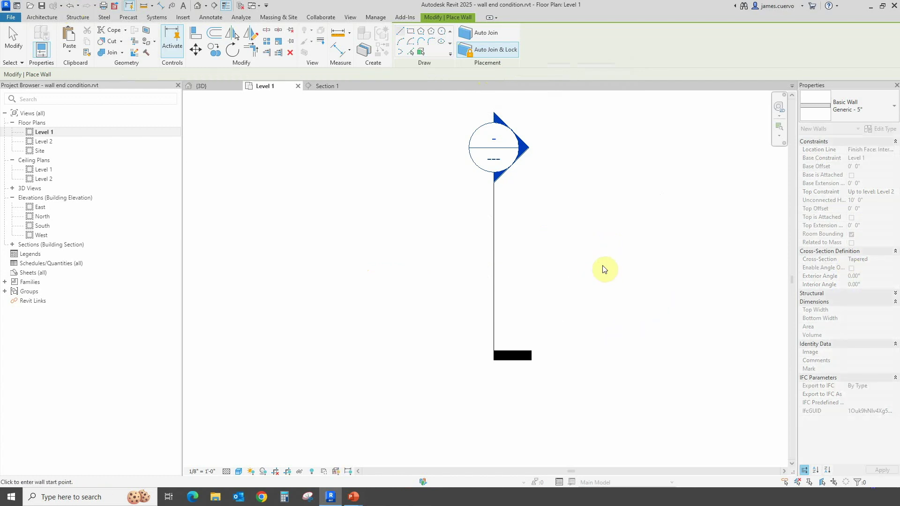
Draw a single horizontal Generic - 5" wall across the section line and recentre the plan on it.
{"action": "left_click", "coordinate": [389, 251]}
{"action": "left_click", "coordinate": [604, 250]}
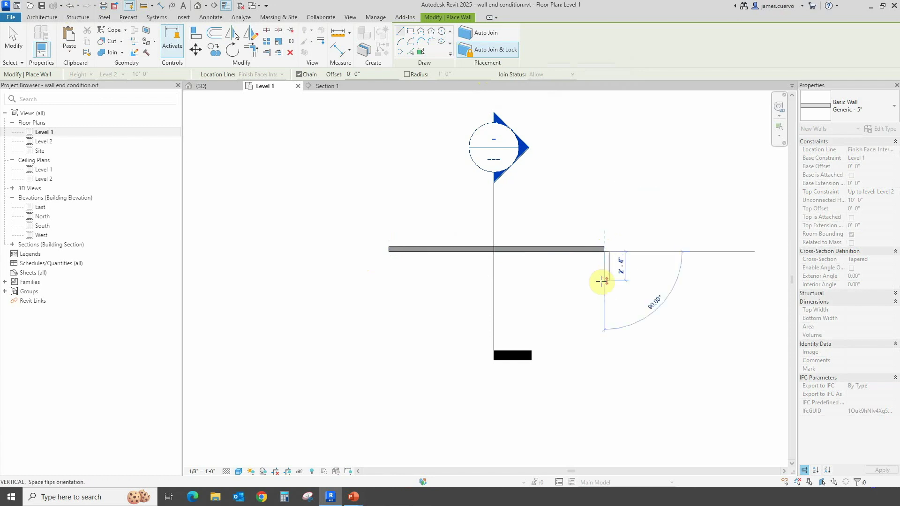
{"action": "key", "text": "Escape"}
{"action": "scroll", "coordinate": [560, 282], "scroll_direction": "up", "scroll_amount": 2}
{"action": "scroll", "coordinate": [560, 281], "scroll_direction": "up", "scroll_amount": 1}
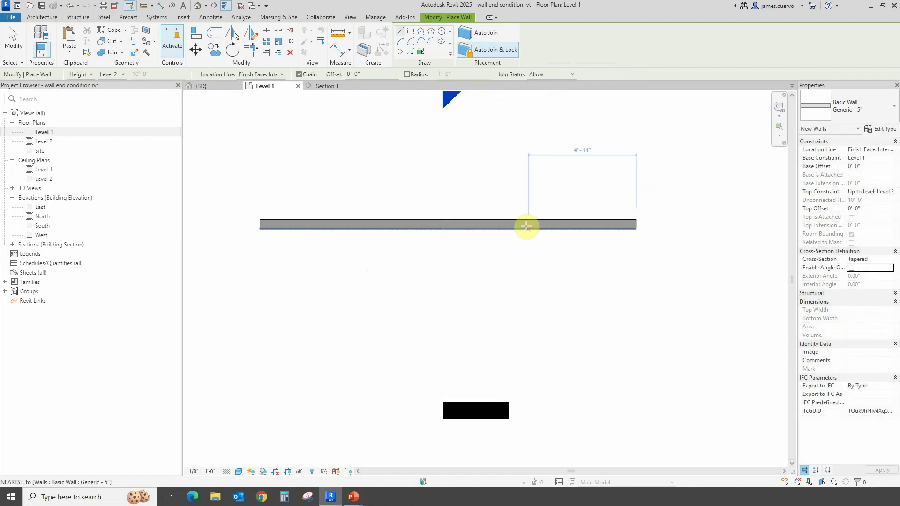
{"action": "middle_click_drag", "start_coordinate": [520, 257], "coordinate": [516, 291]}
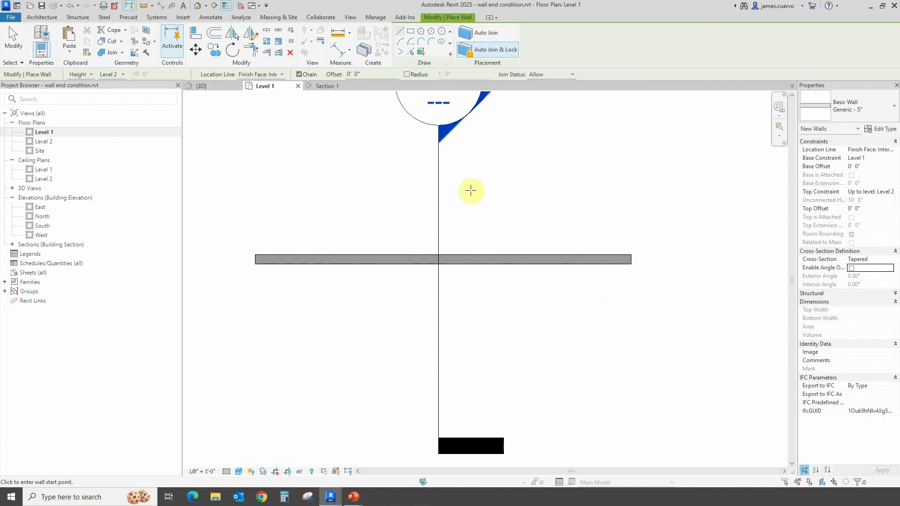
{"action": "key", "text": "Escape"}
Shift Section 1 left along the wall and widen its view depth to about 14'-5".
{"action": "left_click", "coordinate": [438, 194]}
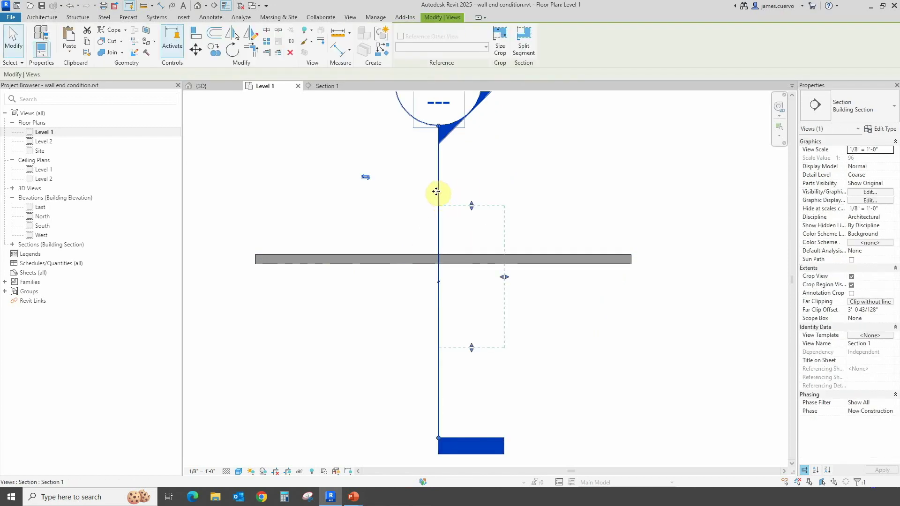
{"action": "left_click_drag", "start_coordinate": [435, 190], "coordinate": [286, 191]}
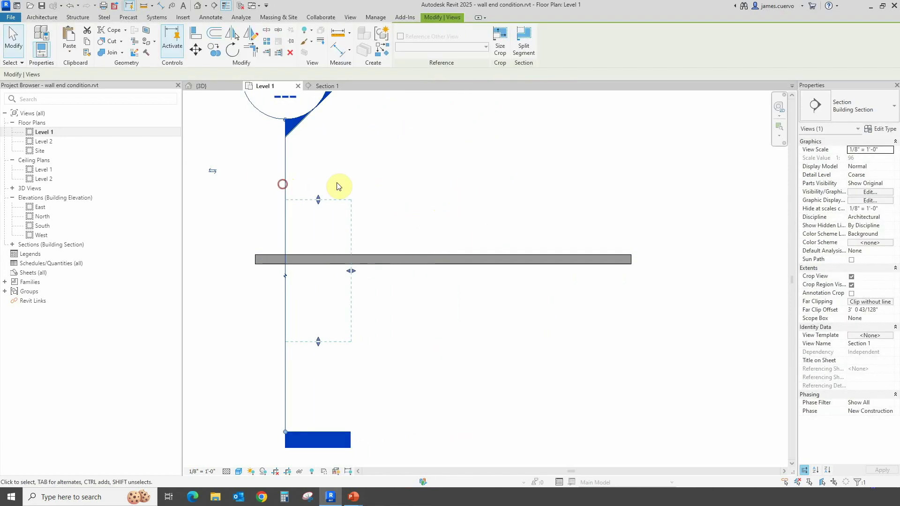
{"action": "left_click", "coordinate": [346, 180]}
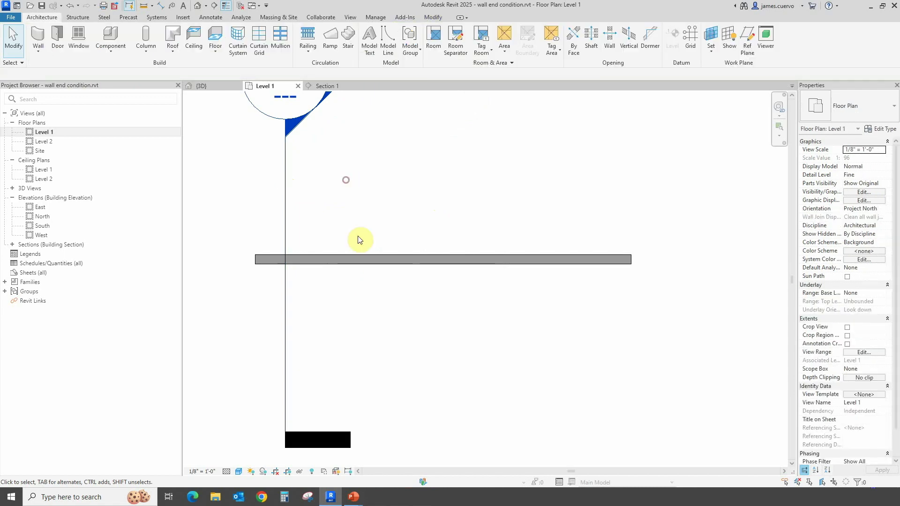
{"action": "left_click", "coordinate": [285, 195]}
{"action": "left_click_drag", "start_coordinate": [354, 275], "coordinate": [604, 314]}
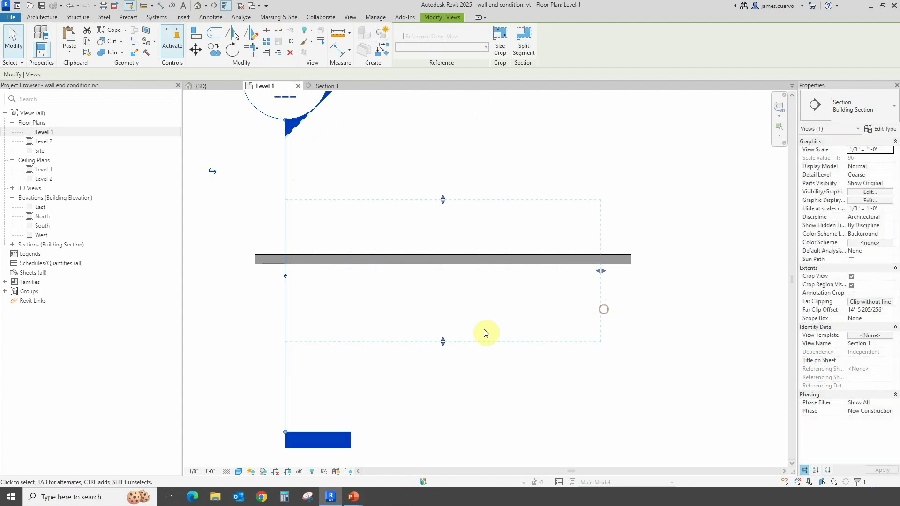
{"action": "left_click", "coordinate": [445, 241]}
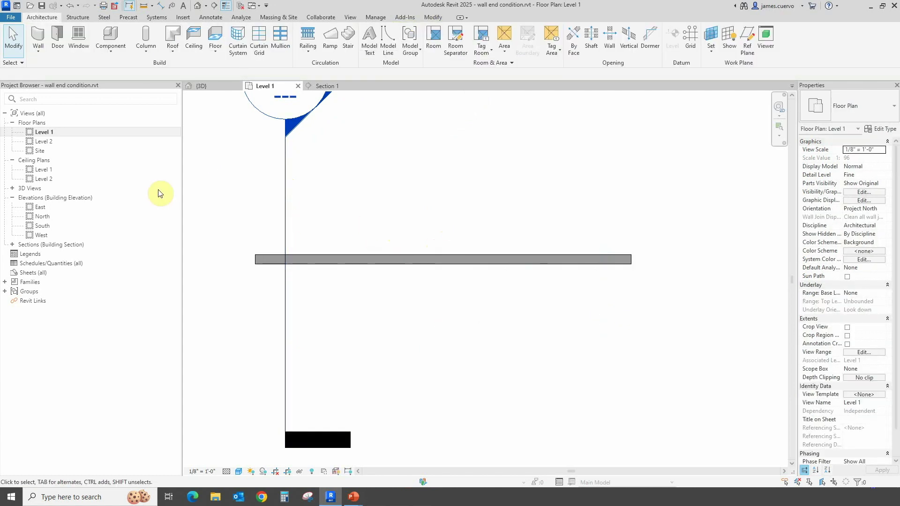
{"action": "left_click", "coordinate": [36, 35]}
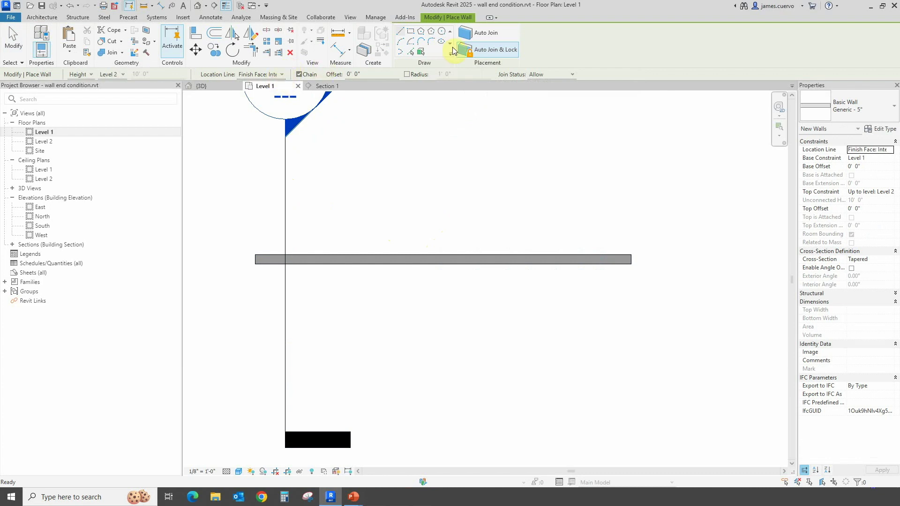
Set the wall Location Line to Finish Face: Interior.
{"action": "left_click", "coordinate": [282, 76]}
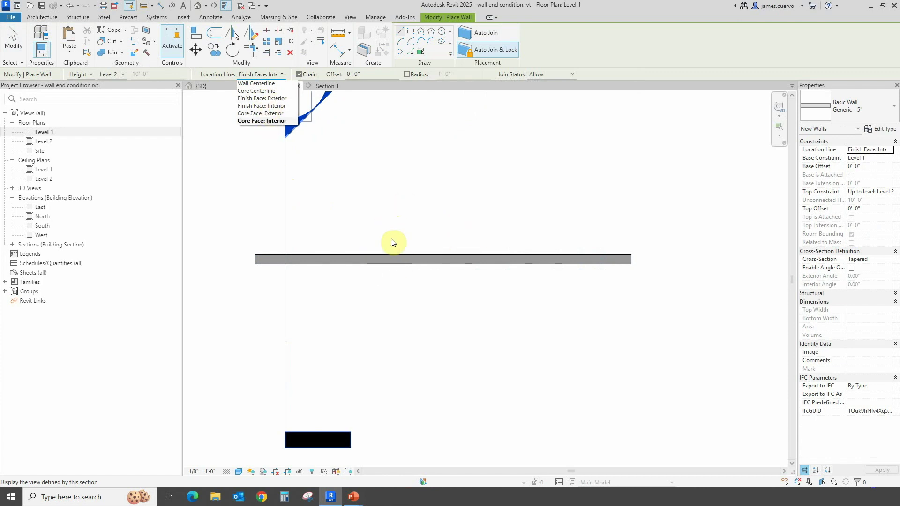
{"action": "left_click", "coordinate": [374, 216]}
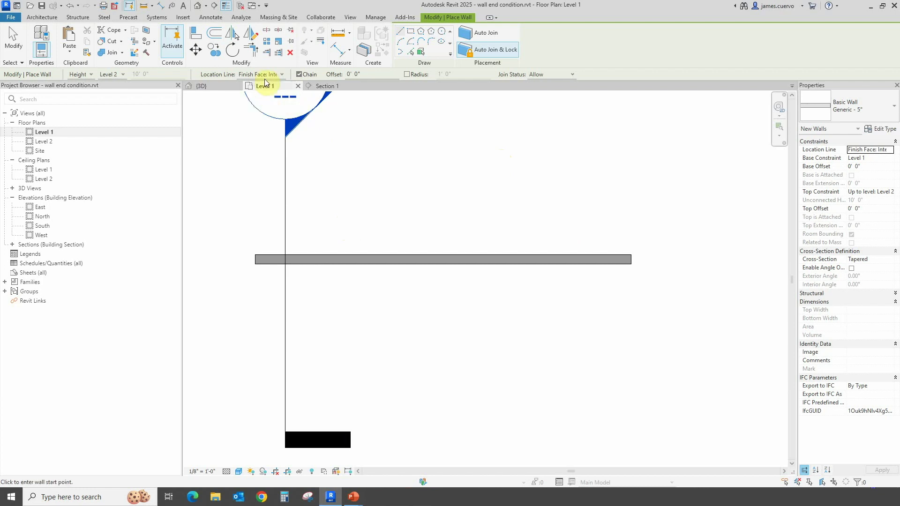
{"action": "left_click", "coordinate": [280, 75]}
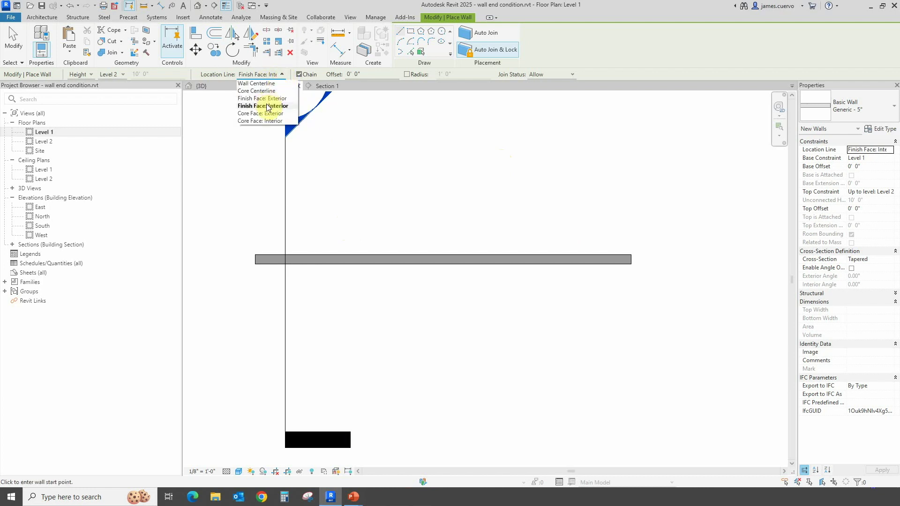
{"action": "left_click", "coordinate": [267, 107]}
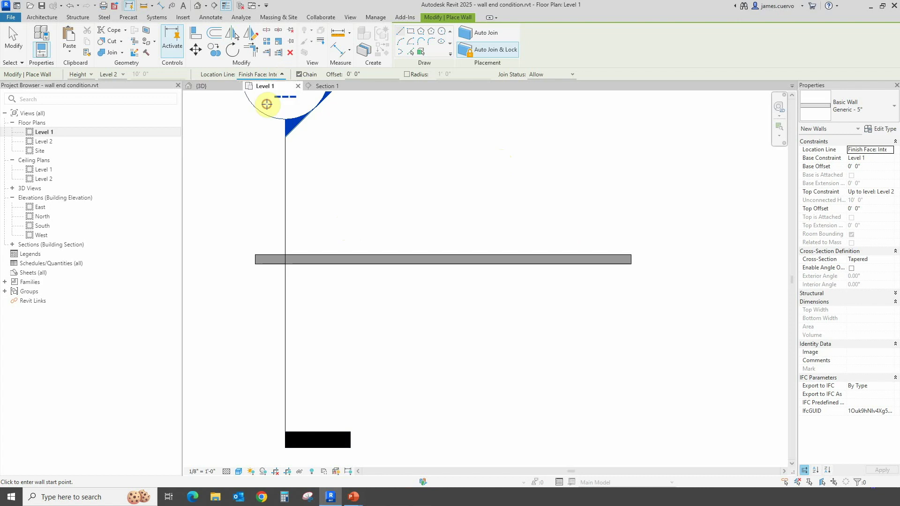
Draw a 3'-10" wall along the straight wall's top face and toggle Auto Join & Lock.
{"action": "left_click", "coordinate": [330, 254]}
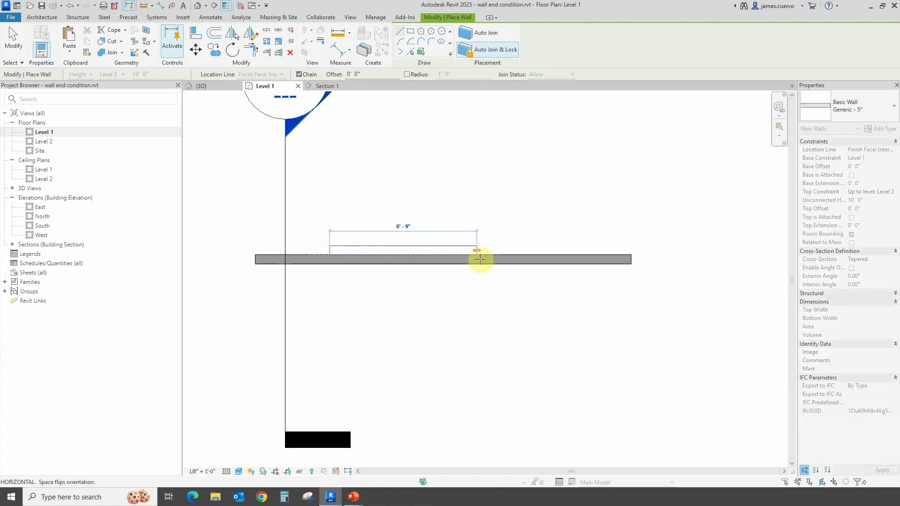
{"action": "left_click", "coordinate": [412, 250]}
{"action": "right_click", "coordinate": [444, 196]}
{"action": "left_click", "coordinate": [461, 202]}
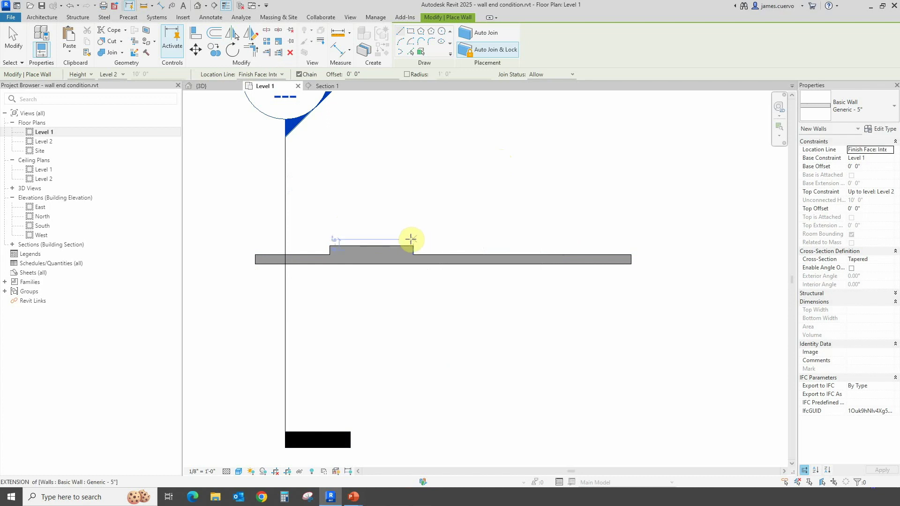
{"action": "left_click", "coordinate": [483, 49]}
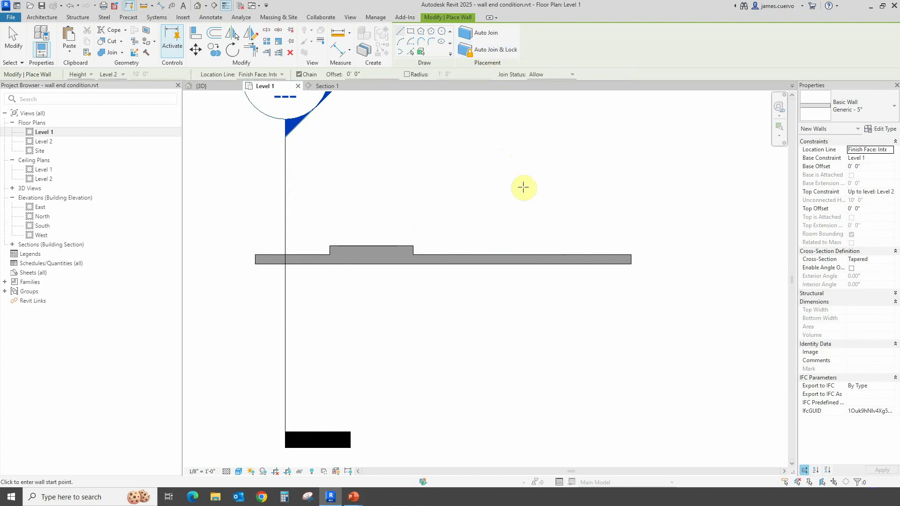
Draw a second short wall on the straight wall's face, then delete it.
{"action": "left_click", "coordinate": [464, 255]}
{"action": "left_click", "coordinate": [537, 254]}
{"action": "right_click", "coordinate": [551, 205]}
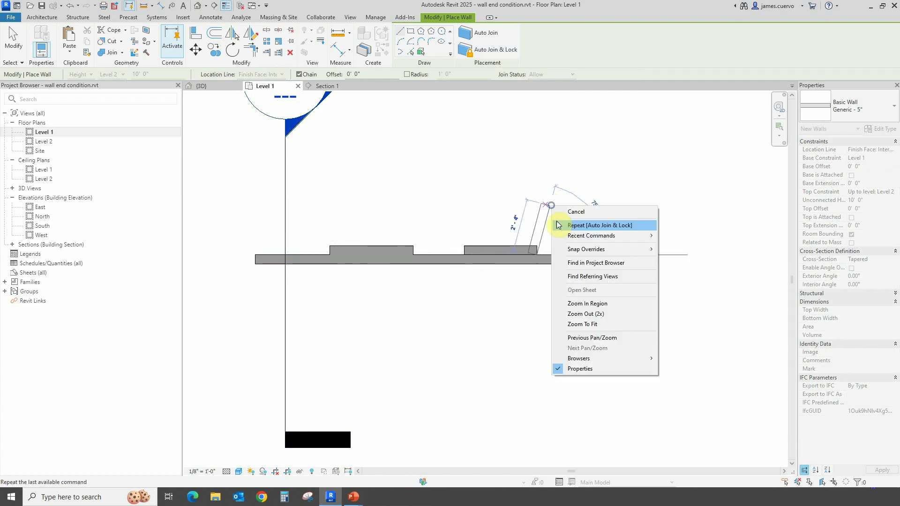
{"action": "left_click", "coordinate": [574, 212]}
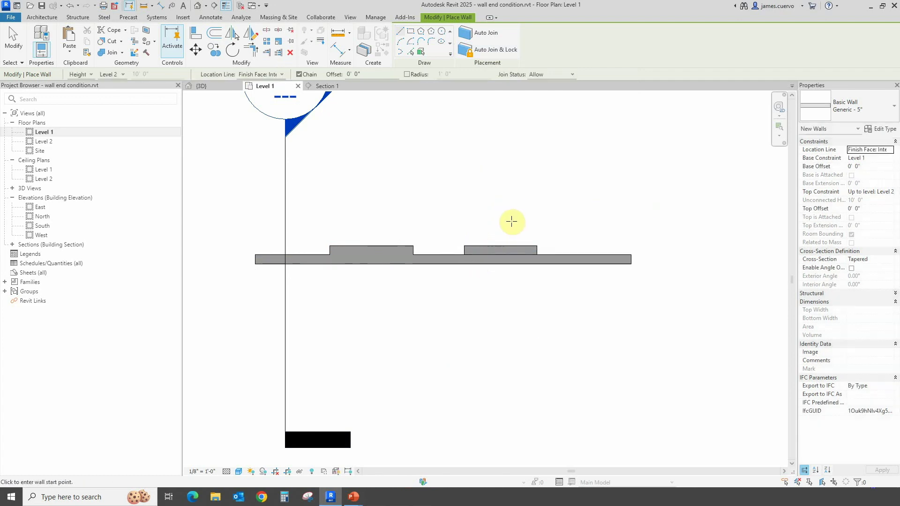
{"action": "key", "text": "Escape"}
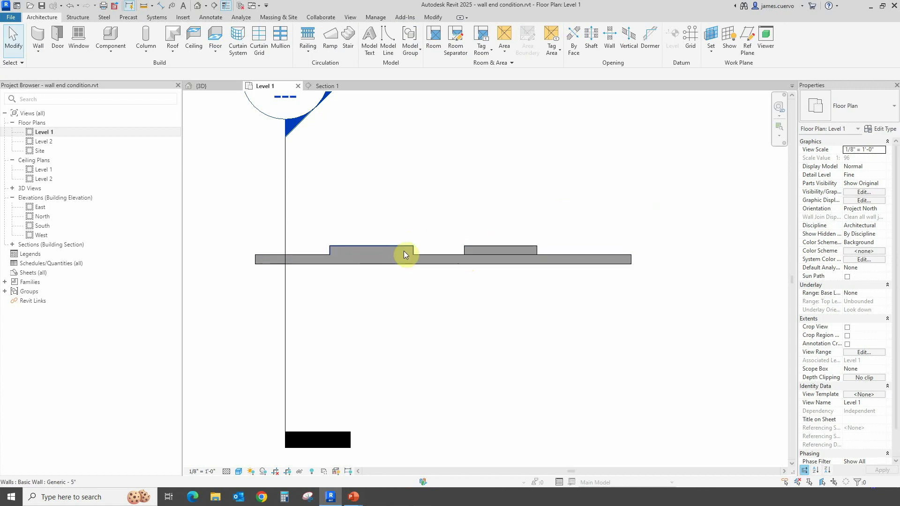
{"action": "left_click_drag", "start_coordinate": [544, 236], "coordinate": [434, 248]}
{"action": "key", "text": "Delete"}
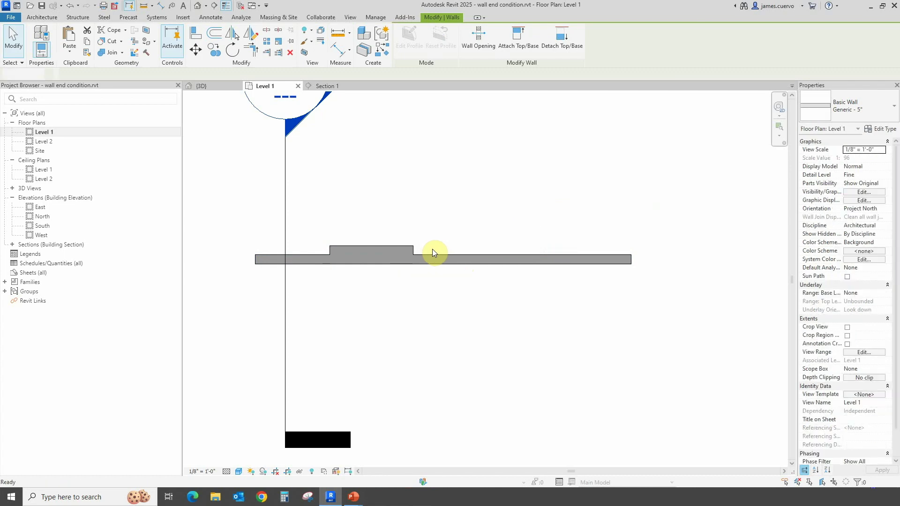
Move Section 1 right so it cuts through the added wall.
{"action": "left_click", "coordinate": [286, 196]}
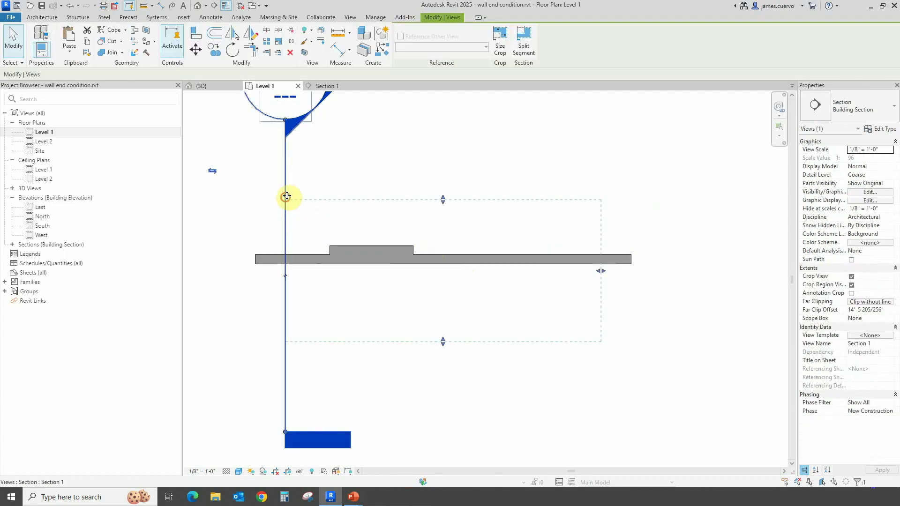
{"action": "left_click_drag", "start_coordinate": [287, 182], "coordinate": [349, 181]}
{"action": "left_click", "coordinate": [387, 187]}
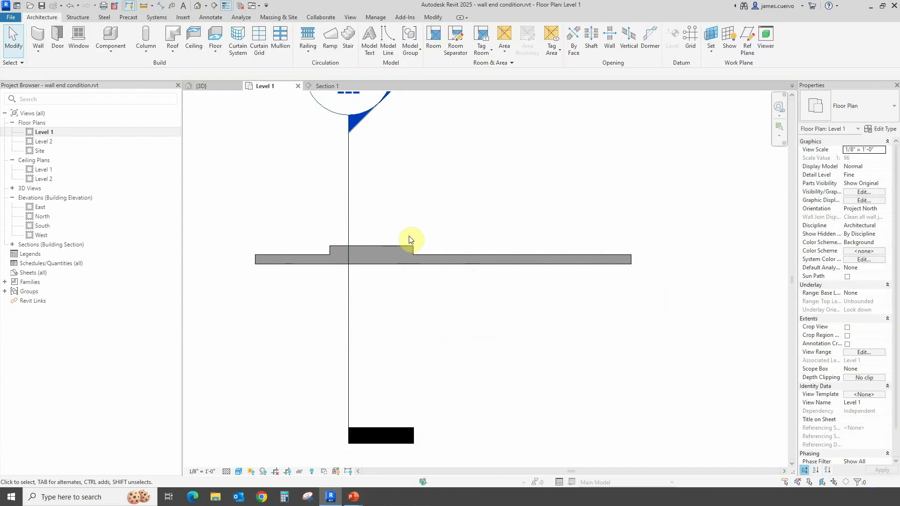
Stretch the added wall's end to make it 6'-8" long.
{"action": "left_click", "coordinate": [384, 244]}
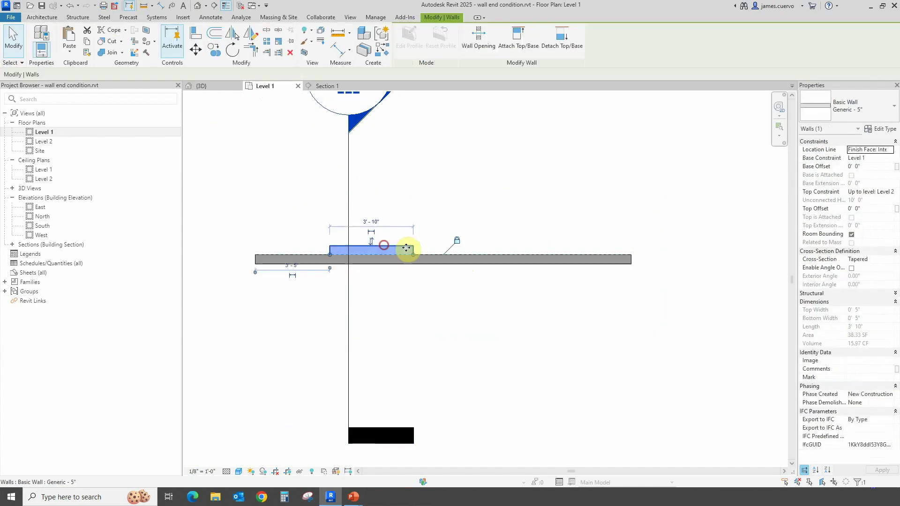
{"action": "left_click_drag", "start_coordinate": [414, 255], "coordinate": [475, 254]}
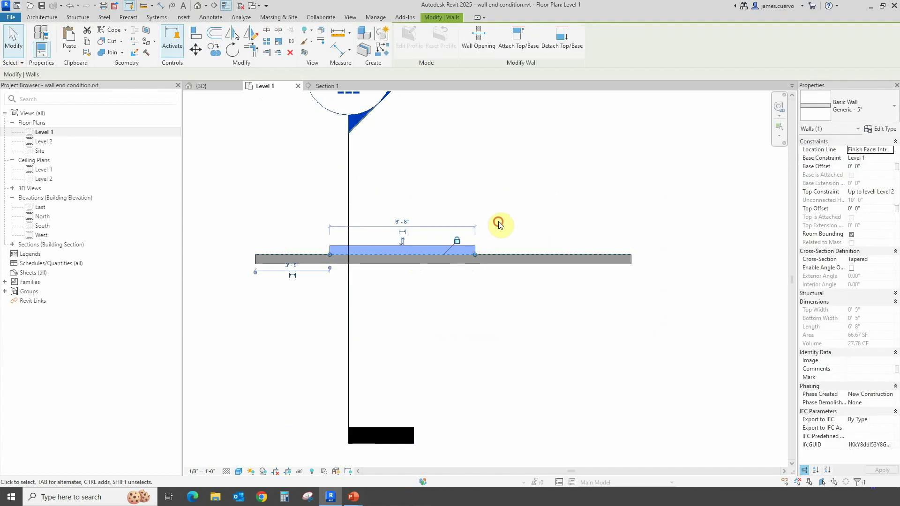
{"action": "left_click", "coordinate": [498, 221]}
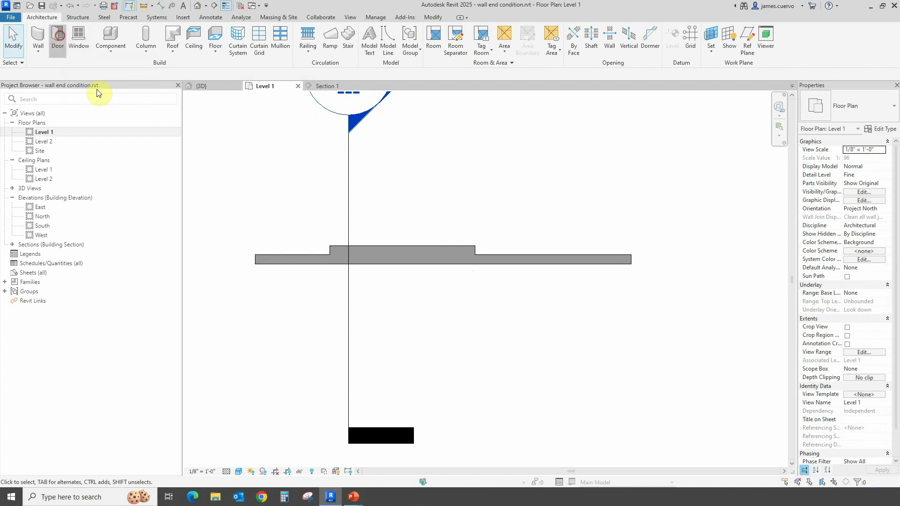
Place a door in the tapered wall.
{"action": "left_click", "coordinate": [57, 37]}
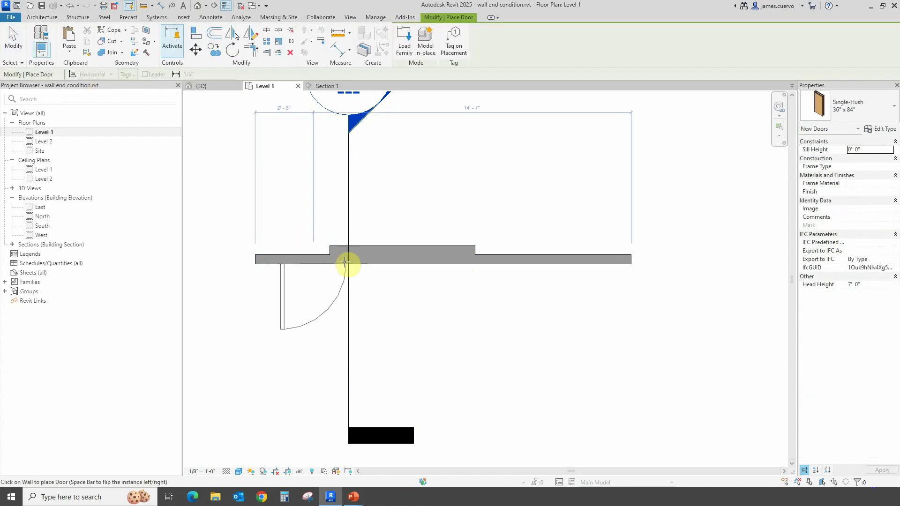
{"action": "left_click", "coordinate": [381, 248]}
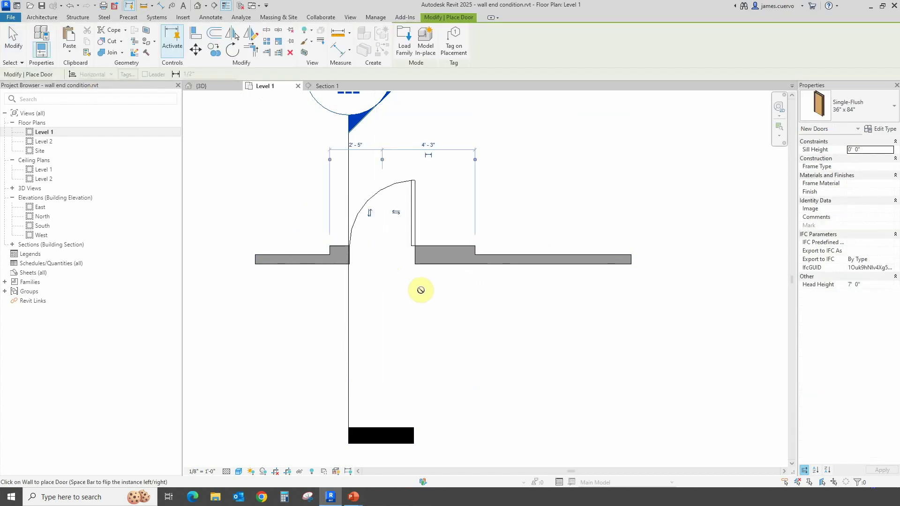
{"action": "key", "text": "Escape"}
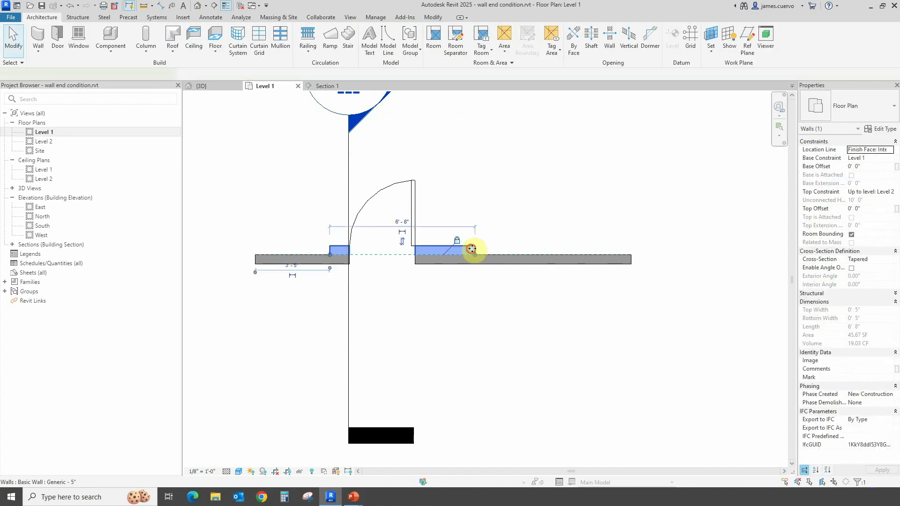
Lengthen the tapered wall to 9'-3" by dragging its end right.
{"action": "left_click", "coordinate": [470, 249]}
{"action": "left_click_drag", "start_coordinate": [474, 255], "coordinate": [531, 255]}
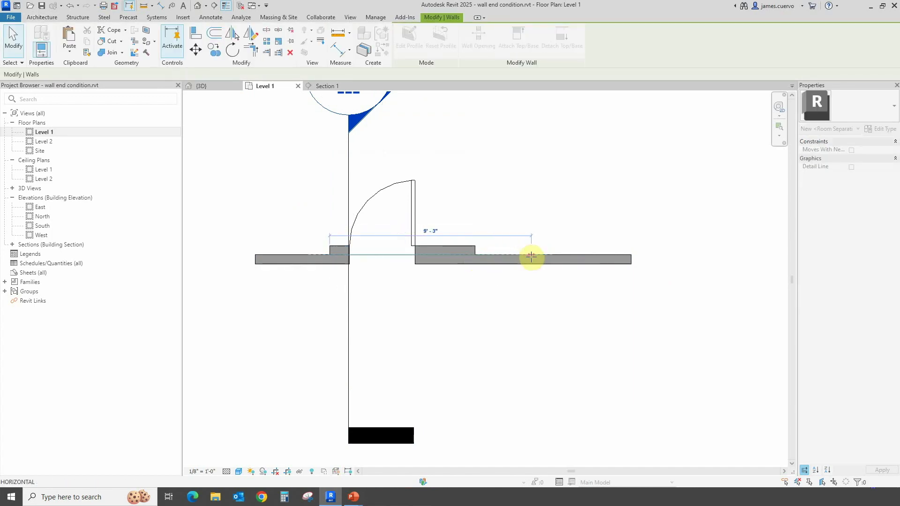
{"action": "left_click", "coordinate": [516, 320]}
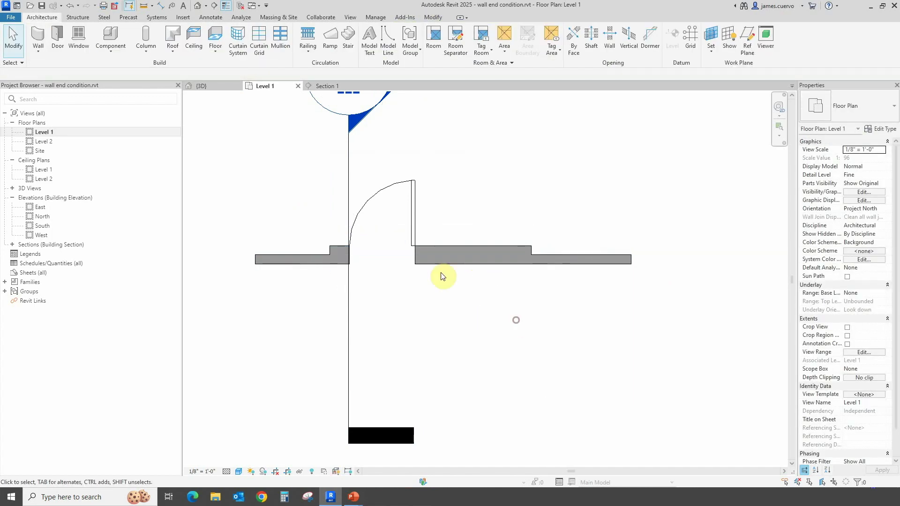
Place a 24" x 24" fixed window in the tapered wall.
{"action": "left_click", "coordinate": [78, 40]}
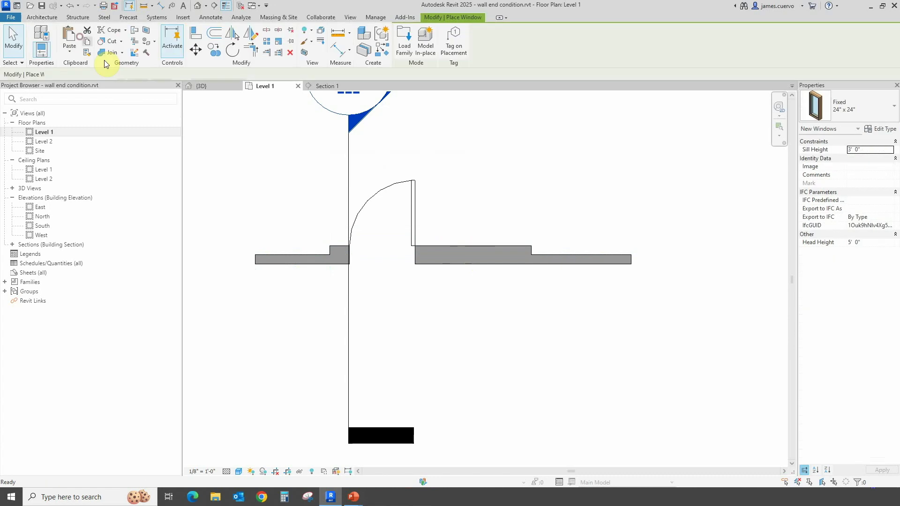
{"action": "left_click", "coordinate": [477, 248]}
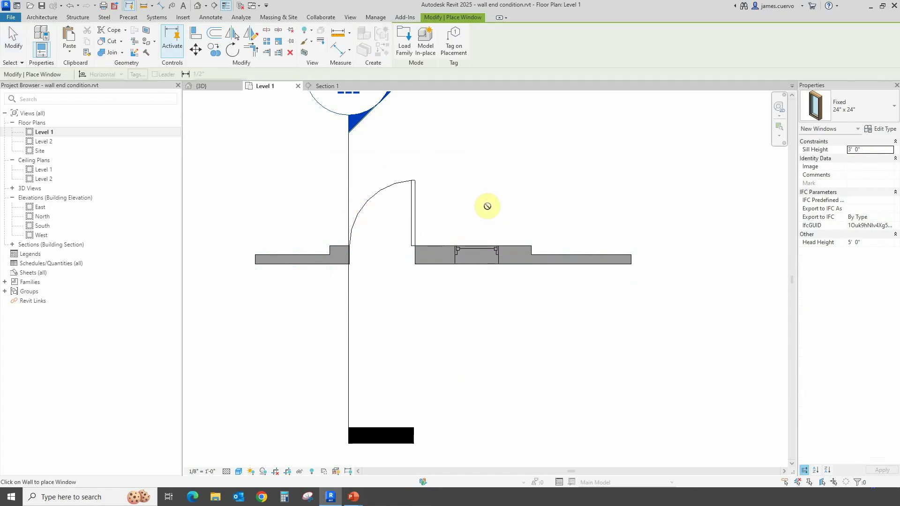
{"action": "scroll", "coordinate": [483, 219], "scroll_direction": "up", "scroll_amount": 2}
{"action": "key", "text": "Escape"}
Select the tapered wall and review its wall type list without changing it.
{"action": "left_click", "coordinate": [548, 274]}
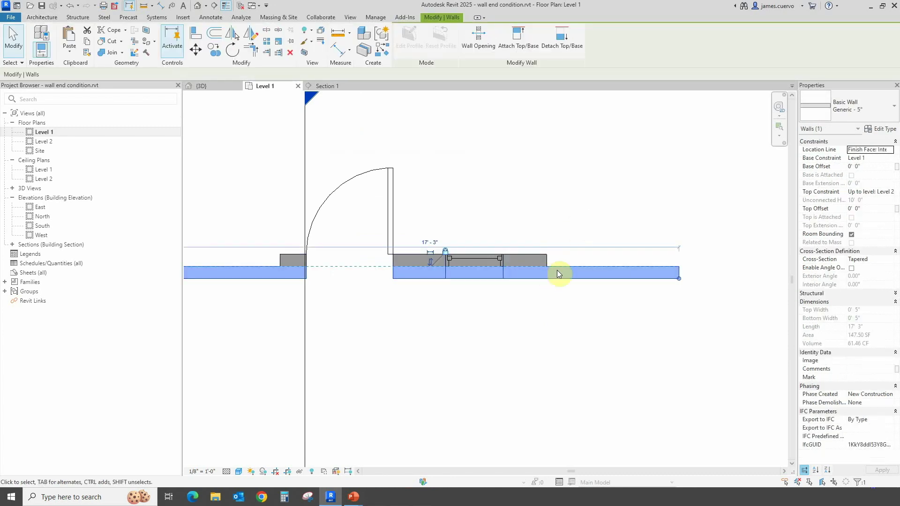
{"action": "left_click", "coordinate": [538, 252]}
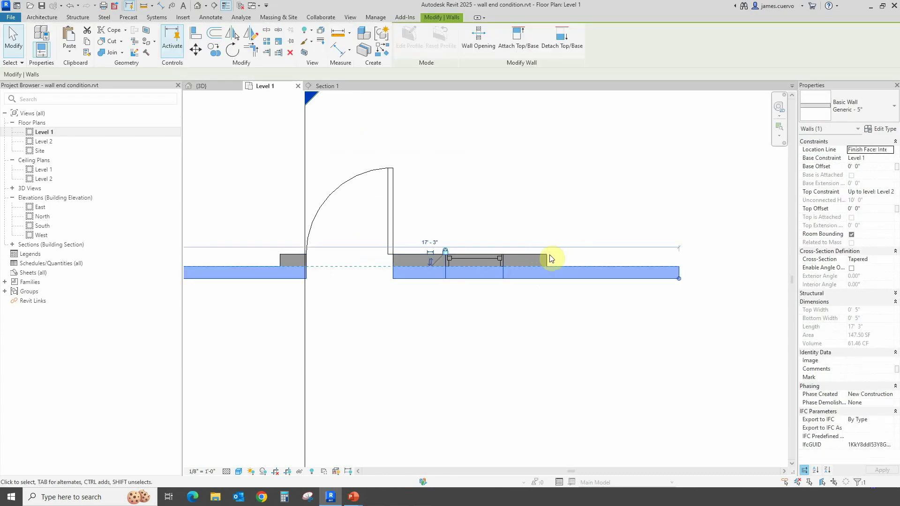
{"action": "left_click", "coordinate": [540, 260]}
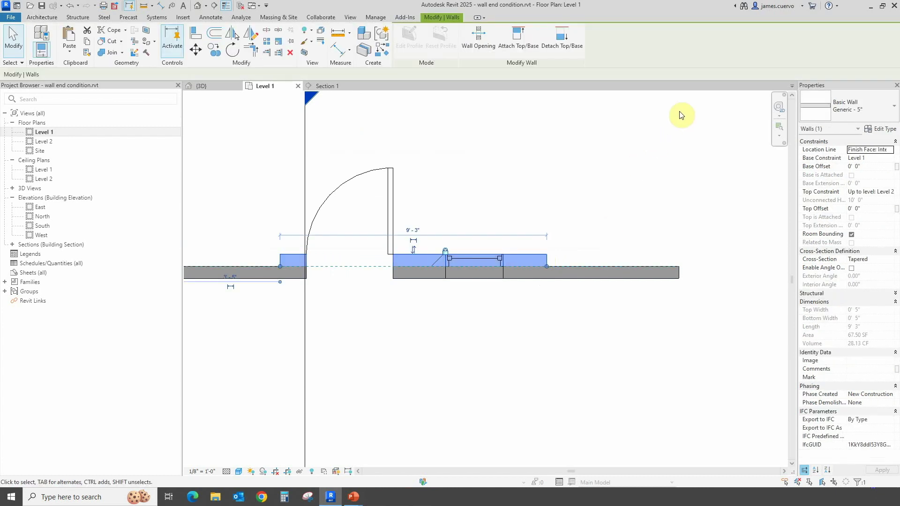
{"action": "left_click", "coordinate": [859, 106]}
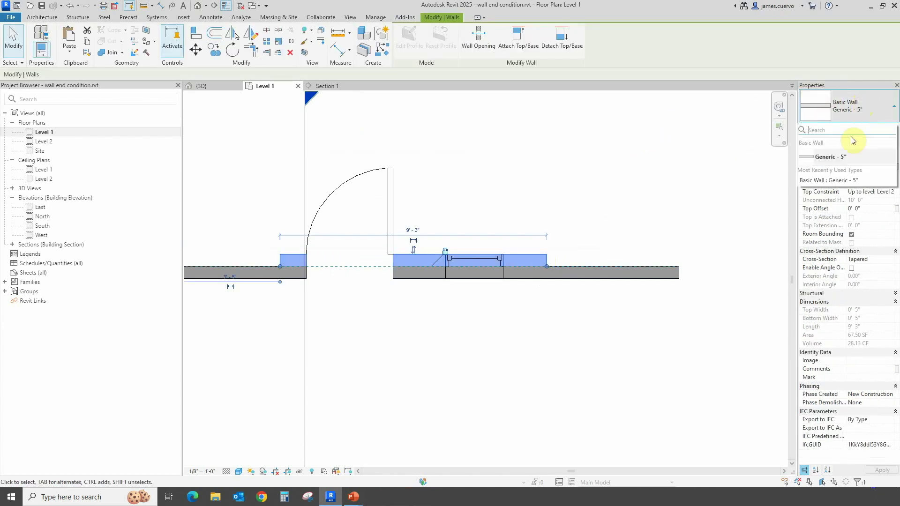
{"action": "left_click", "coordinate": [714, 158]}
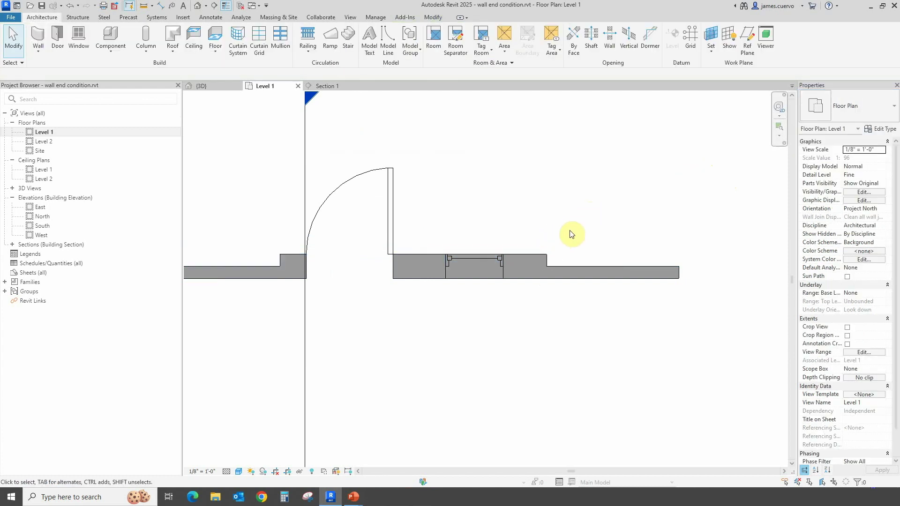
Open Section 1 and adjust the tapered wall's top edge in the section view.
{"action": "scroll", "coordinate": [307, 234], "scroll_direction": "down", "scroll_amount": 2}
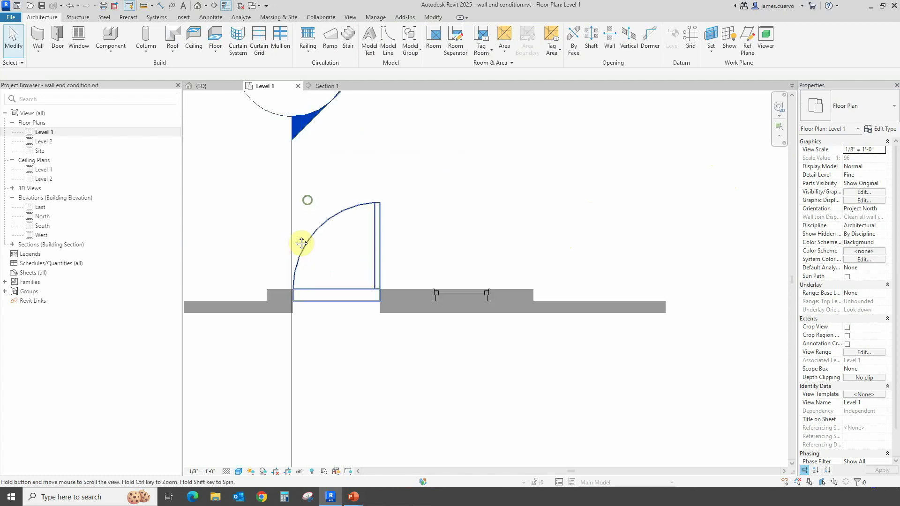
{"action": "double_click", "coordinate": [300, 182]}
{"action": "scroll", "coordinate": [461, 297], "scroll_direction": "up", "scroll_amount": 3}
{"action": "middle_click_drag", "start_coordinate": [478, 251], "coordinate": [508, 244]}
{"action": "scroll", "coordinate": [464, 240], "scroll_direction": "down", "scroll_amount": 1}
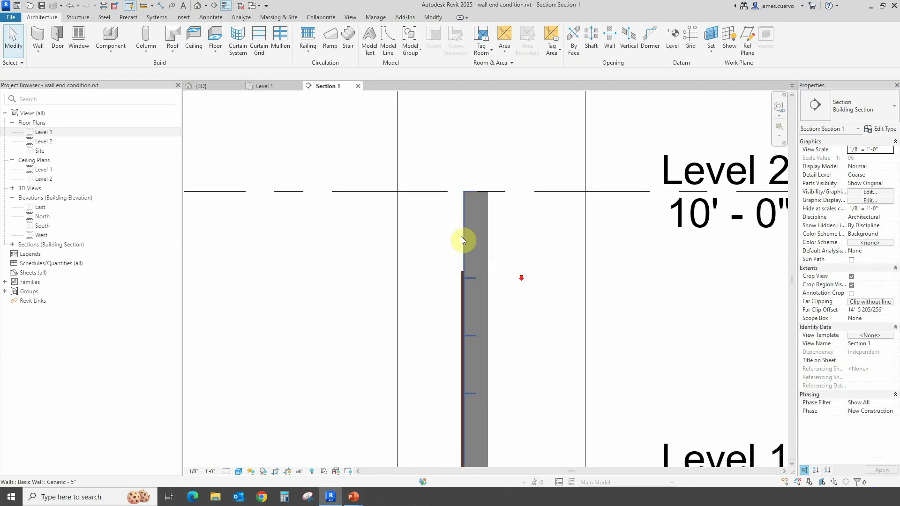
{"action": "left_click", "coordinate": [466, 231]}
{"action": "left_click_drag", "start_coordinate": [471, 192], "coordinate": [467, 217]}
{"action": "left_click", "coordinate": [508, 218]}
{"action": "scroll", "coordinate": [495, 255], "scroll_direction": "down", "scroll_amount": 1}
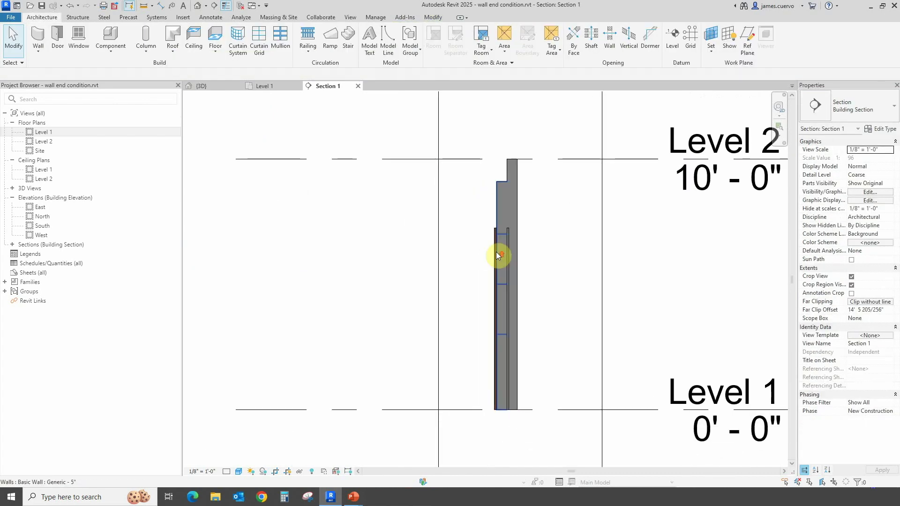
{"action": "scroll", "coordinate": [534, 243], "scroll_direction": "up", "scroll_amount": 2}
{"action": "scroll", "coordinate": [532, 245], "scroll_direction": "down", "scroll_amount": 3}
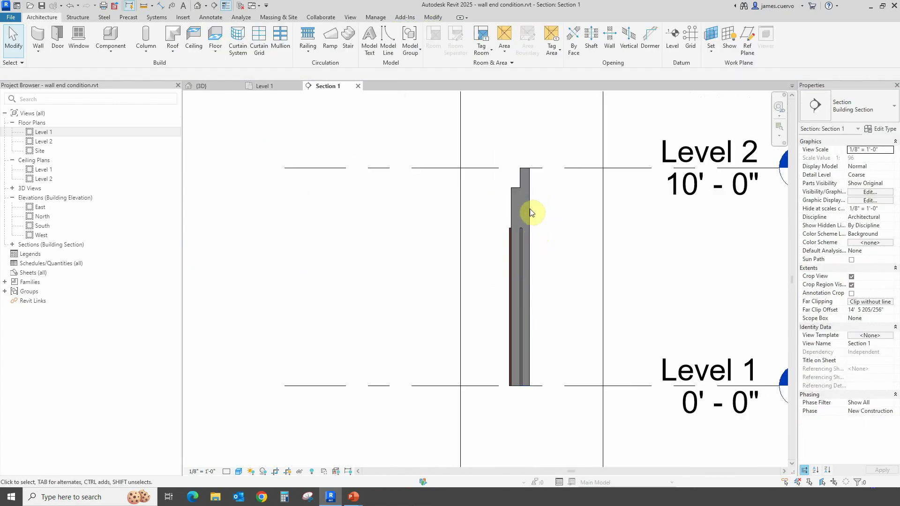
{"action": "middle_click_drag", "start_coordinate": [536, 216], "coordinate": [512, 240]}
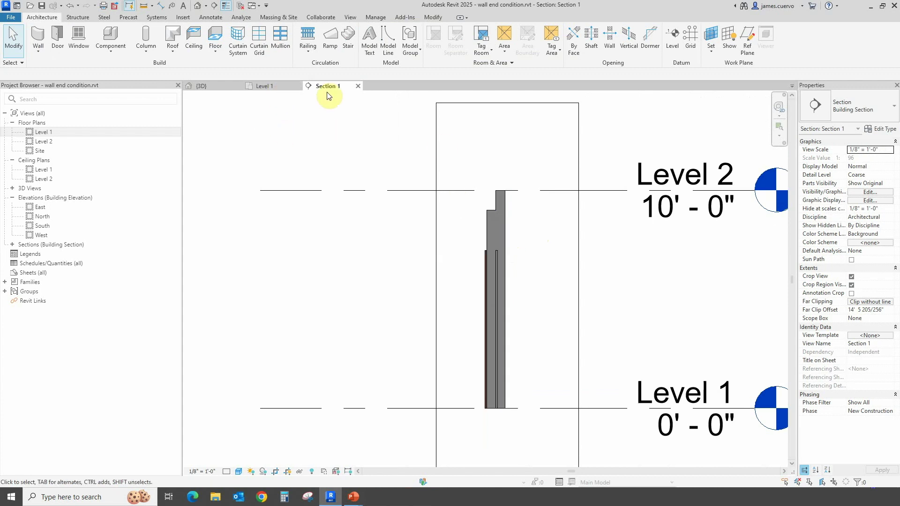
Move the section line through the door on Level 1, recheck Section 1, and view 3D.
{"action": "left_click", "coordinate": [279, 86]}
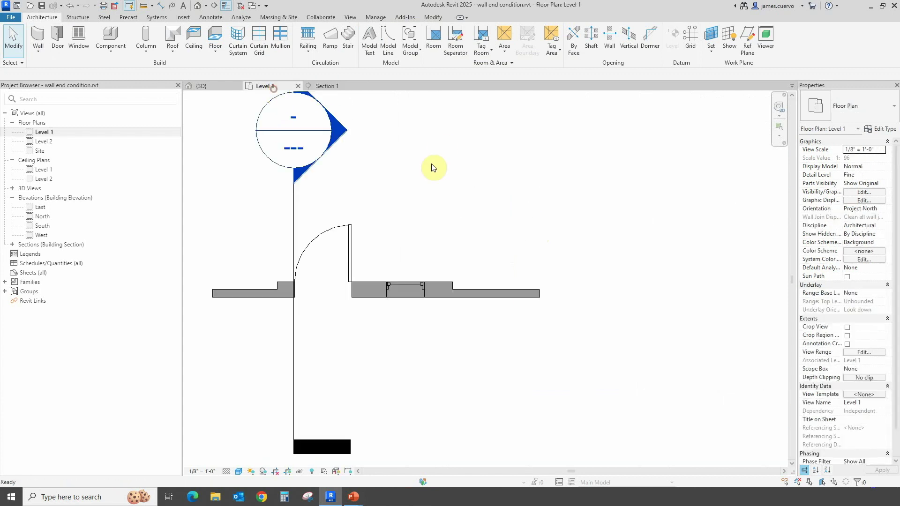
{"action": "left_click", "coordinate": [293, 205]}
{"action": "left_click_drag", "start_coordinate": [293, 204], "coordinate": [326, 193]}
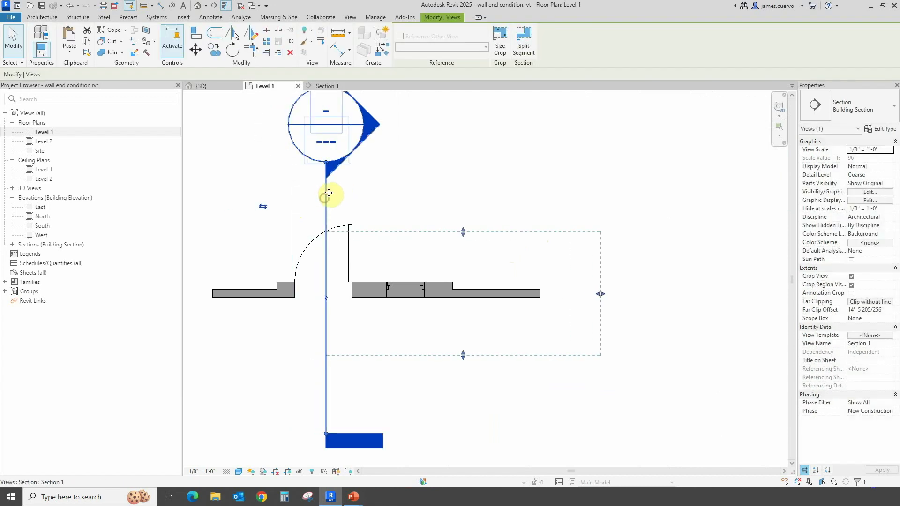
{"action": "left_click", "coordinate": [360, 181]}
{"action": "left_click", "coordinate": [323, 86]}
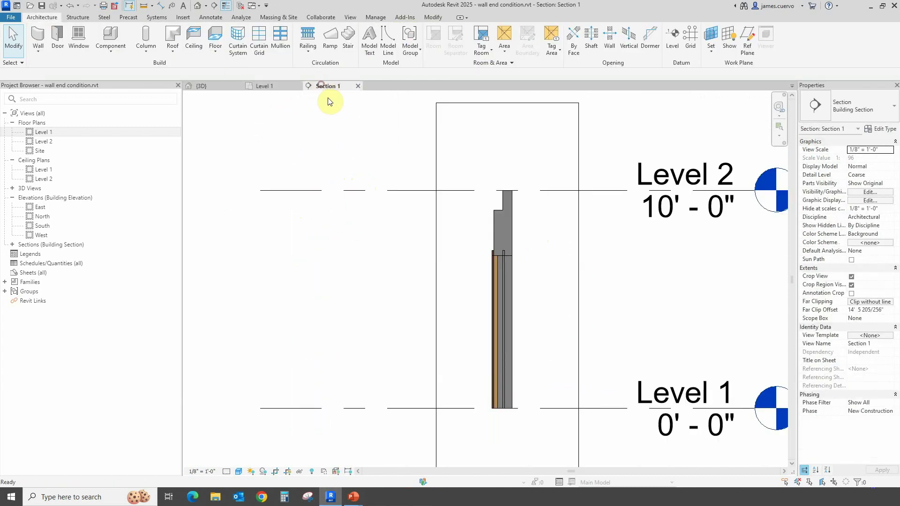
{"action": "scroll", "coordinate": [515, 298], "scroll_direction": "up", "scroll_amount": 3}
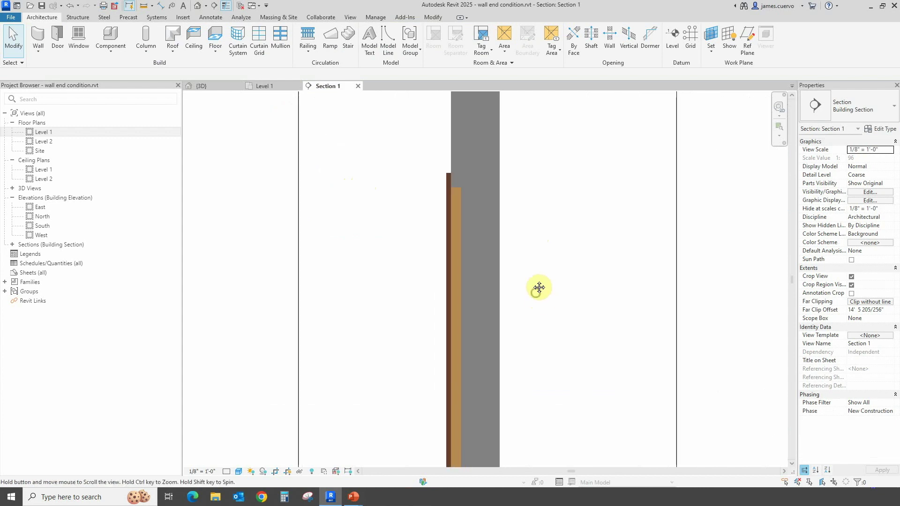
{"action": "scroll", "coordinate": [535, 281], "scroll_direction": "down", "scroll_amount": 2}
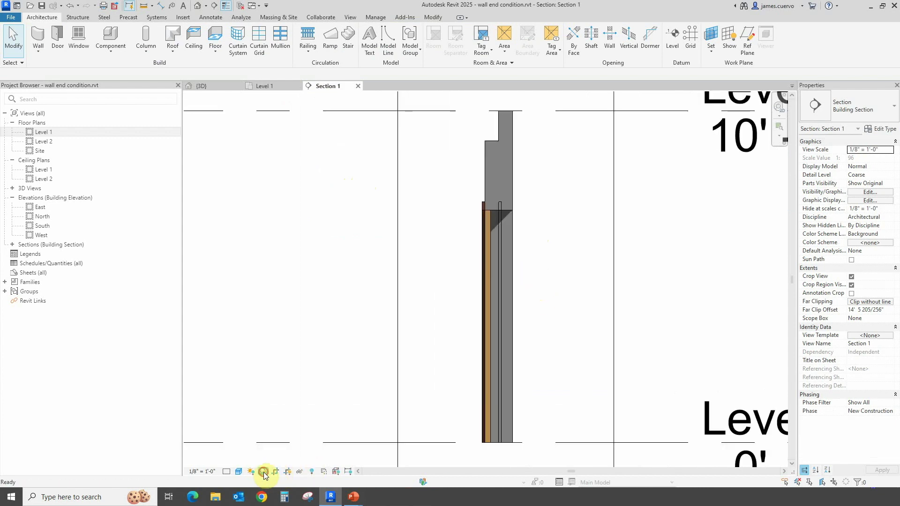
{"action": "middle_click_drag", "start_coordinate": [577, 251], "coordinate": [570, 176]}
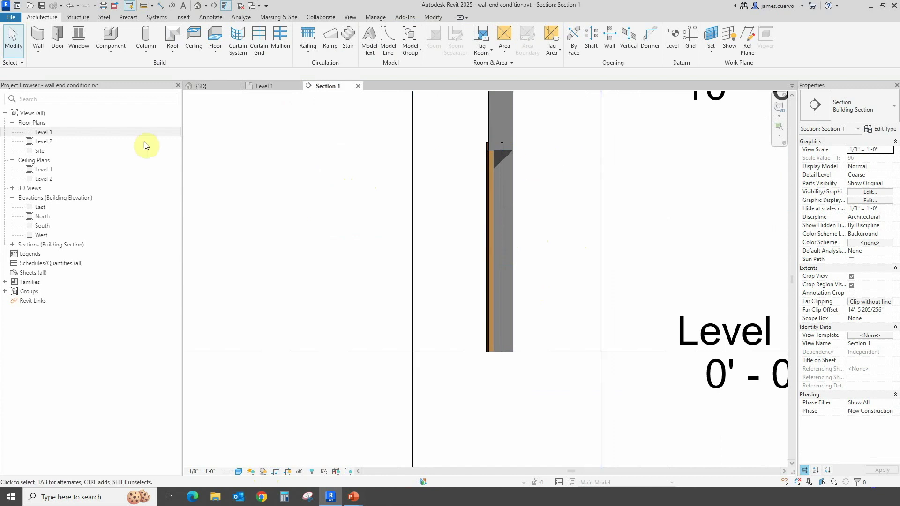
{"action": "left_click", "coordinate": [218, 86]}
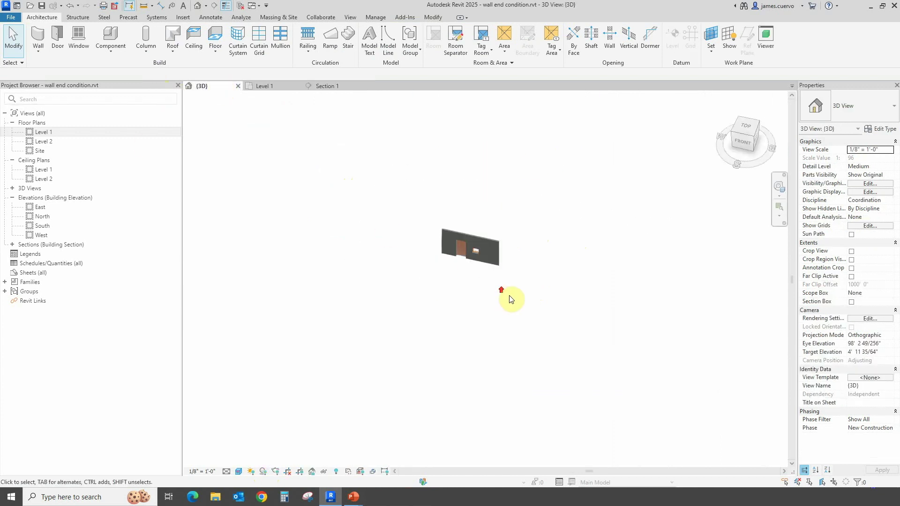
Orbit the 3D view to the wall's side and cancel the leftover window command.
{"action": "scroll", "coordinate": [508, 295], "scroll_direction": "up", "scroll_amount": 5}
{"action": "mouse_move", "coordinate": [607, 208]}
{"action": "middle_mouse_down", "text": "shift"}
{"action": "mouse_move", "coordinate": [668, 149]}
{"action": "mouse_move", "coordinate": [624, 157]}
{"action": "mouse_move", "coordinate": [560, 147]}
{"action": "mouse_move", "coordinate": [572, 103]}
{"action": "middle_mouse_up", "text": "shift"}
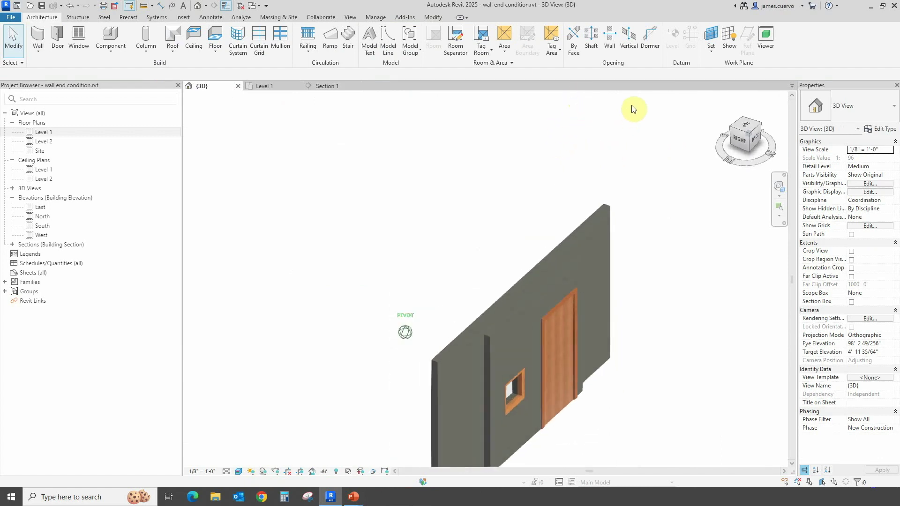
{"action": "middle_click_drag", "start_coordinate": [646, 296], "coordinate": [664, 238]}
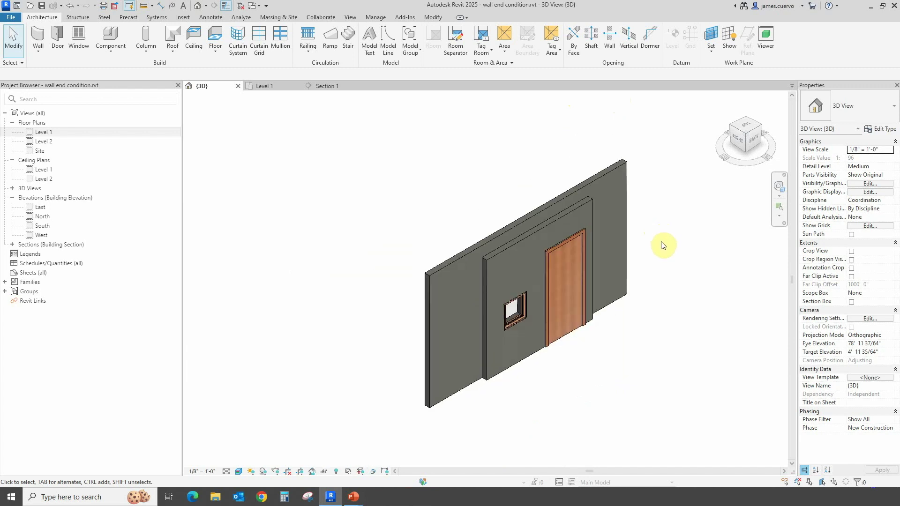
{"action": "right_click", "coordinate": [478, 207]}
{"action": "left_click", "coordinate": [492, 214]}
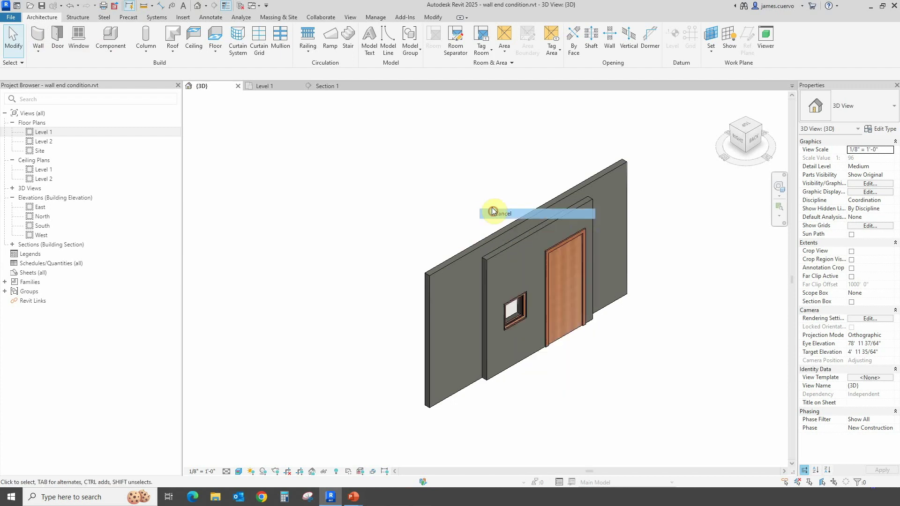
Cut a small rectangular wall opening in the tapered wall.
{"action": "left_click", "coordinate": [610, 50]}
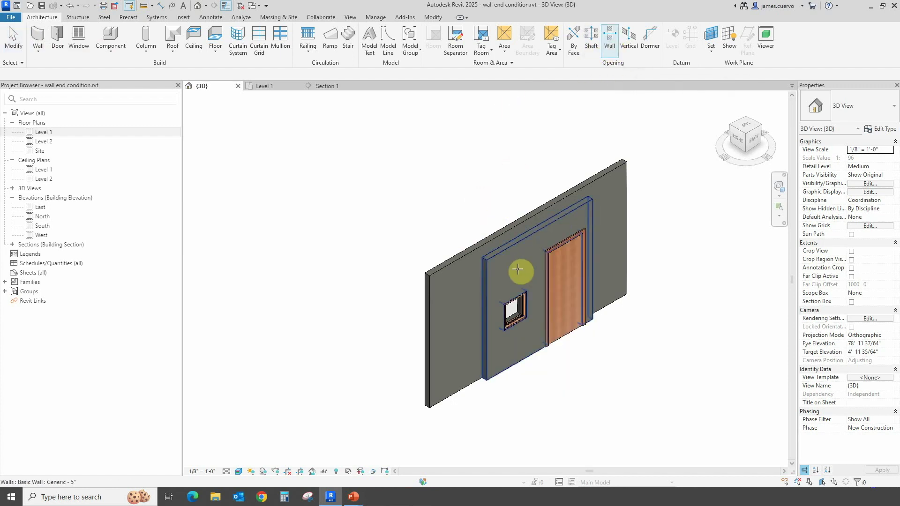
{"action": "left_click", "coordinate": [510, 263]}
{"action": "left_click", "coordinate": [504, 263]}
{"action": "left_click", "coordinate": [530, 279]}
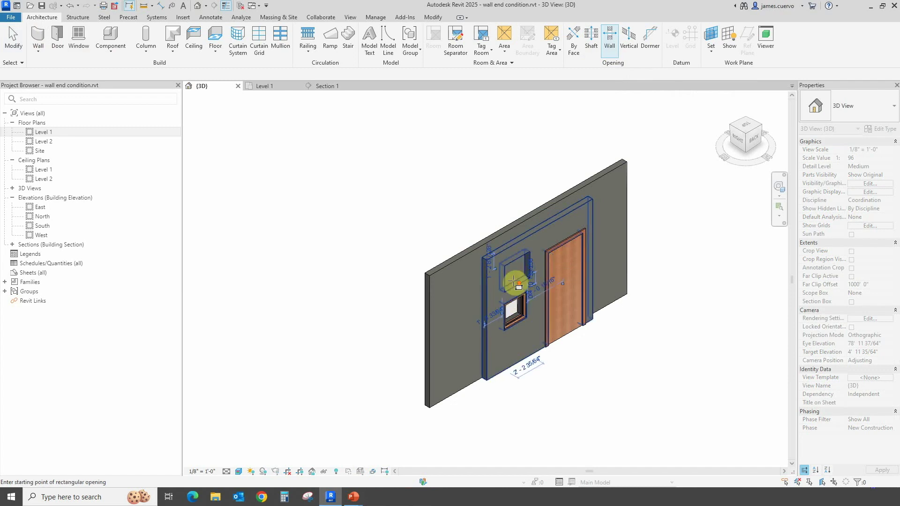
{"action": "scroll", "coordinate": [529, 277], "scroll_direction": "up", "scroll_amount": 4}
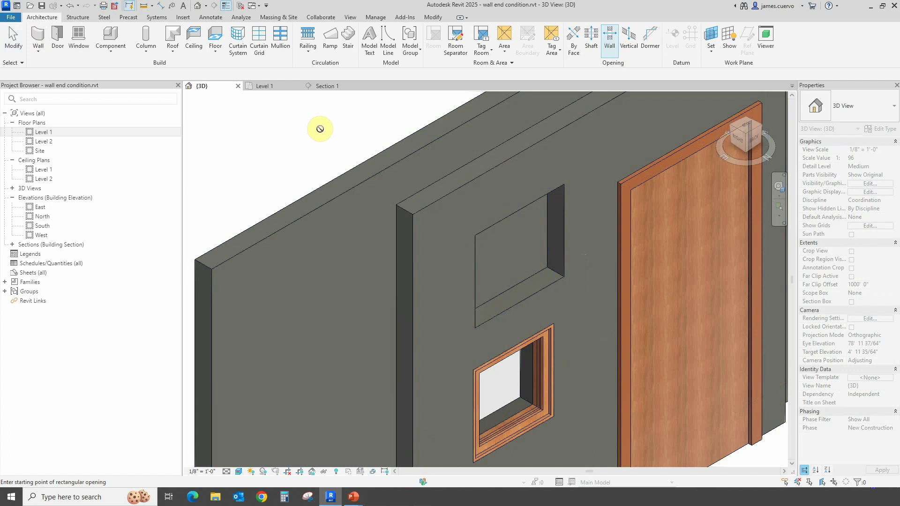
Cut another rectangular wall opening just above the window.
{"action": "left_click", "coordinate": [615, 49]}
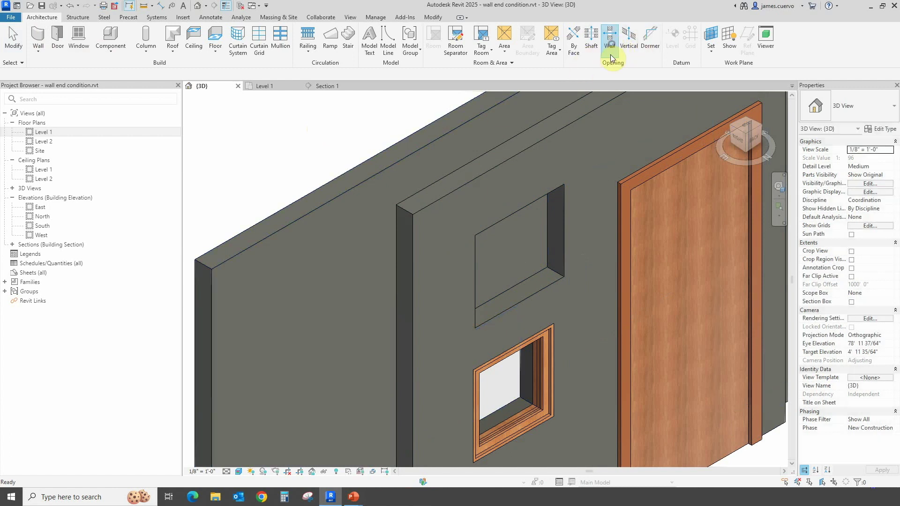
{"action": "left_click", "coordinate": [446, 136]}
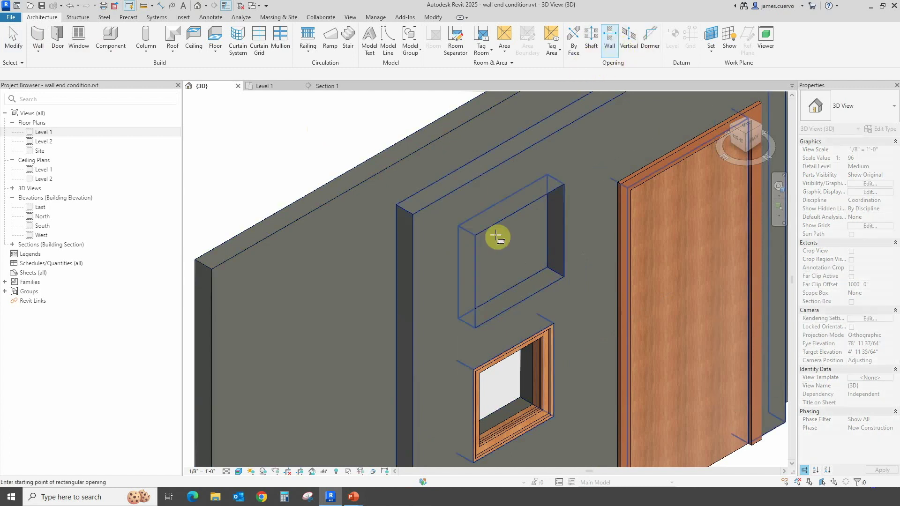
{"action": "left_click", "coordinate": [481, 234]}
{"action": "left_click", "coordinate": [531, 269]}
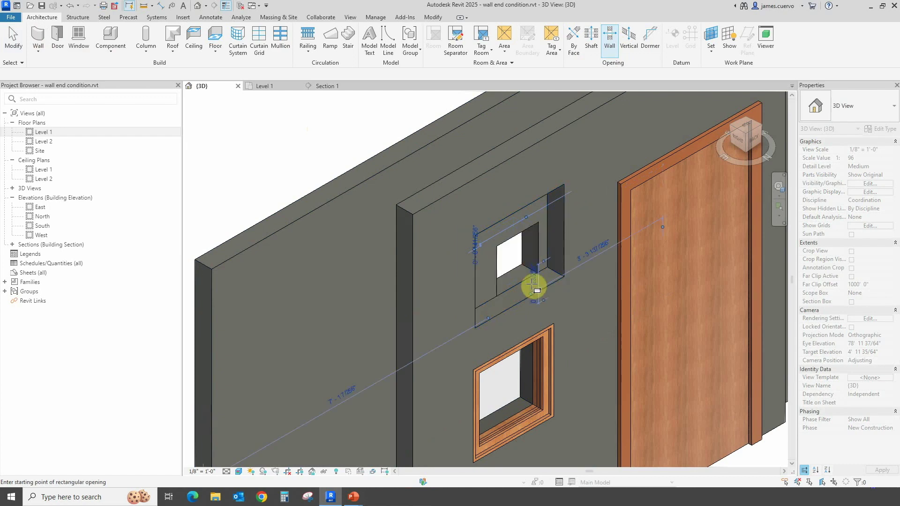
{"action": "scroll", "coordinate": [531, 293], "scroll_direction": "up", "scroll_amount": 2}
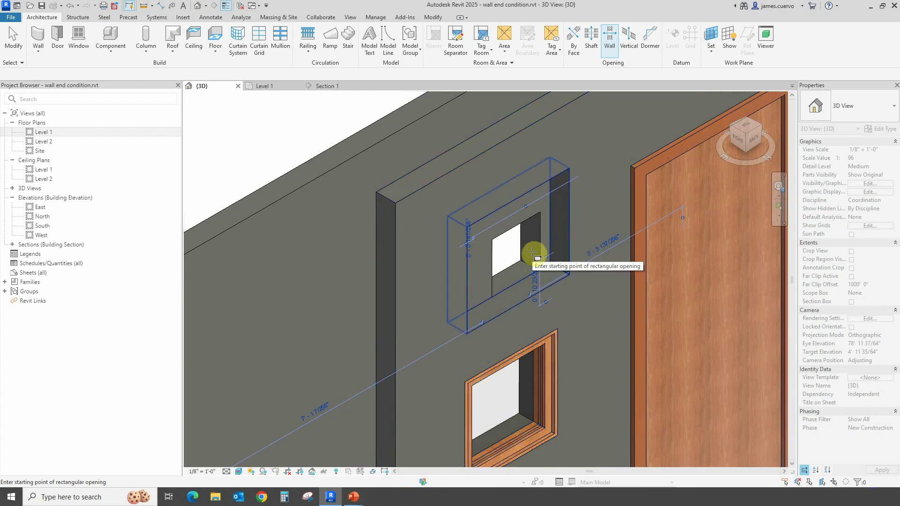
{"action": "scroll", "coordinate": [532, 253], "scroll_direction": "down", "scroll_amount": 3}
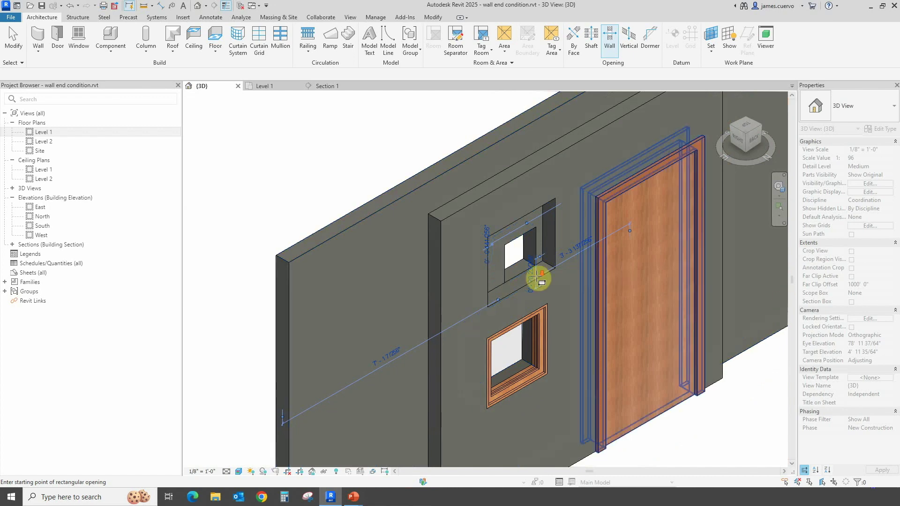
{"action": "scroll", "coordinate": [519, 263], "scroll_direction": "down", "scroll_amount": 3}
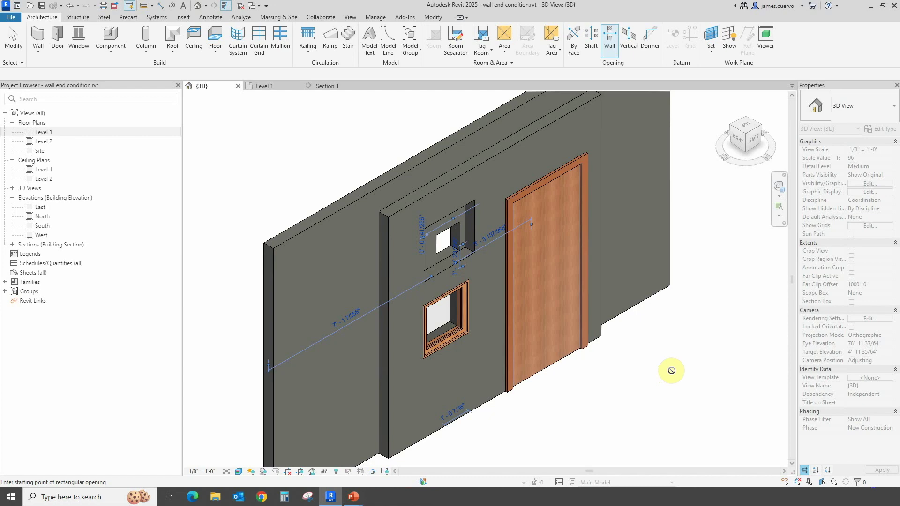
Delete the front wall together with its door and window.
{"action": "key", "text": "Escape"}
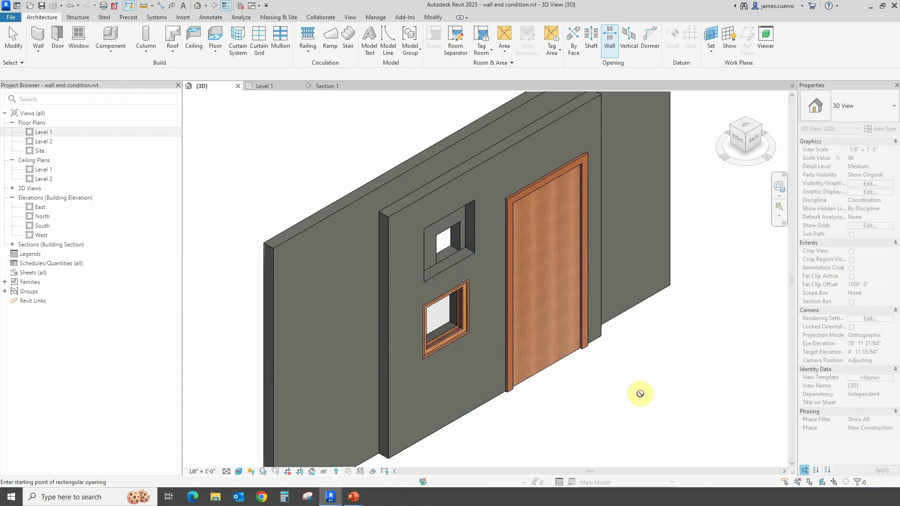
{"action": "left_click", "coordinate": [448, 392]}
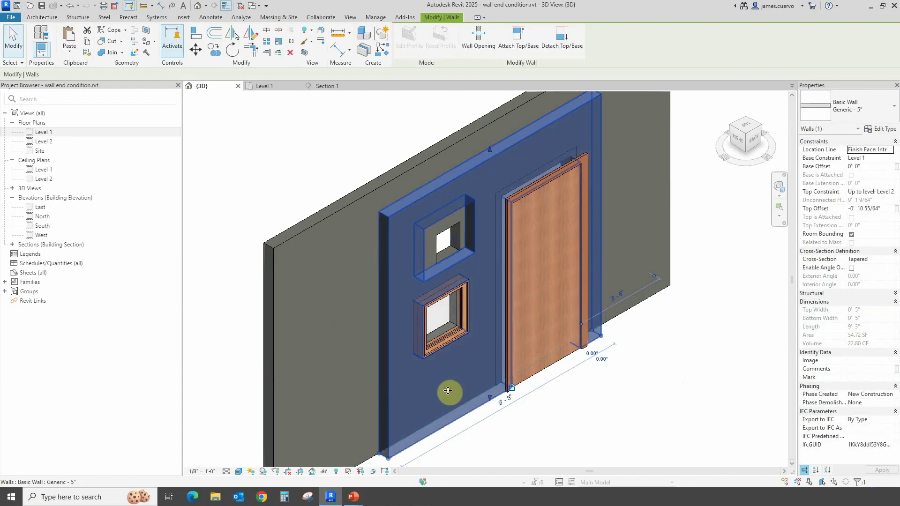
{"action": "key", "text": "Delete"}
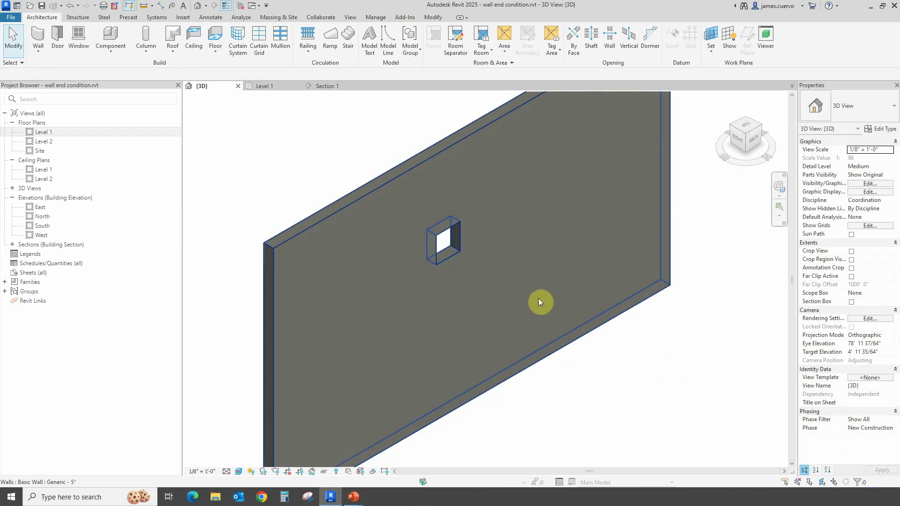
Delete the leftover opening in the back wall and switch to the Level 1 plan.
{"action": "left_click_drag", "start_coordinate": [359, 135], "coordinate": [521, 306]}
{"action": "key", "text": "Delete"}
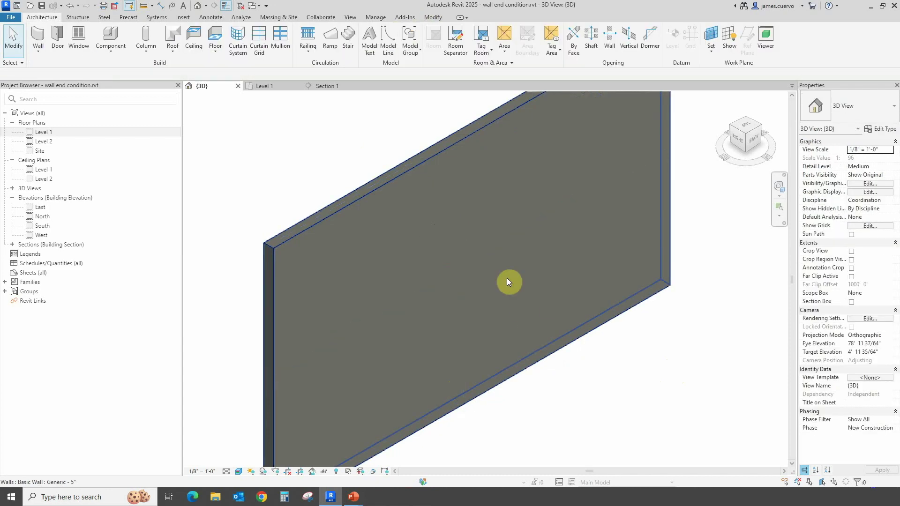
{"action": "left_click", "coordinate": [287, 88]}
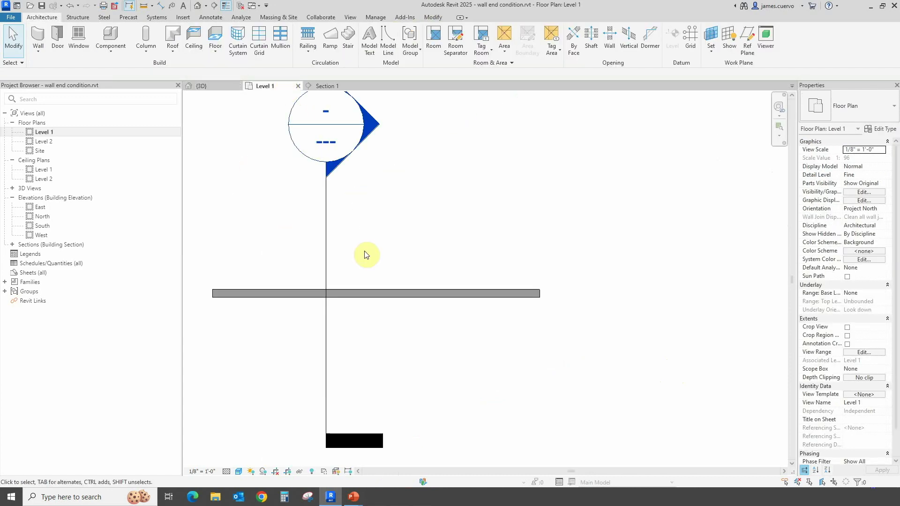
{"action": "middle_click_drag", "start_coordinate": [458, 232], "coordinate": [459, 248]}
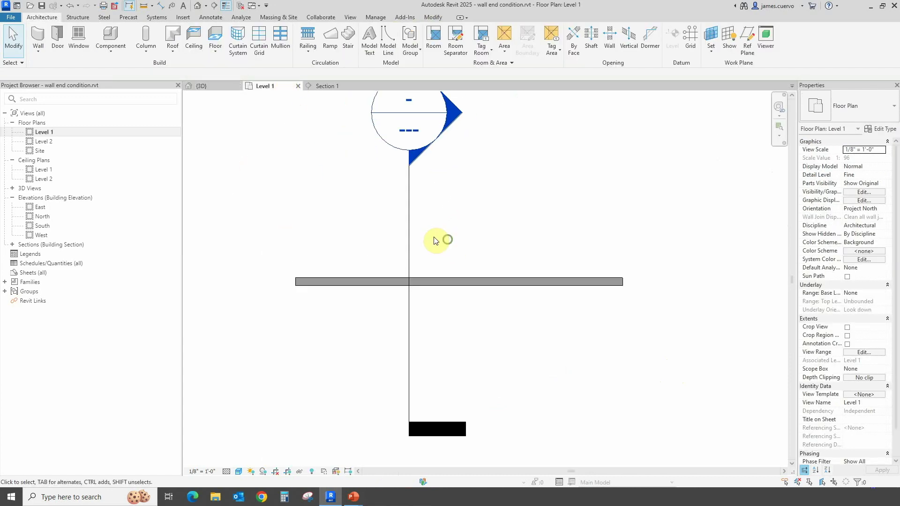
Duplicate the Generic - 5" wall type as 'Generic - 5" tapered' for the new wall.
{"action": "left_click", "coordinate": [36, 37]}
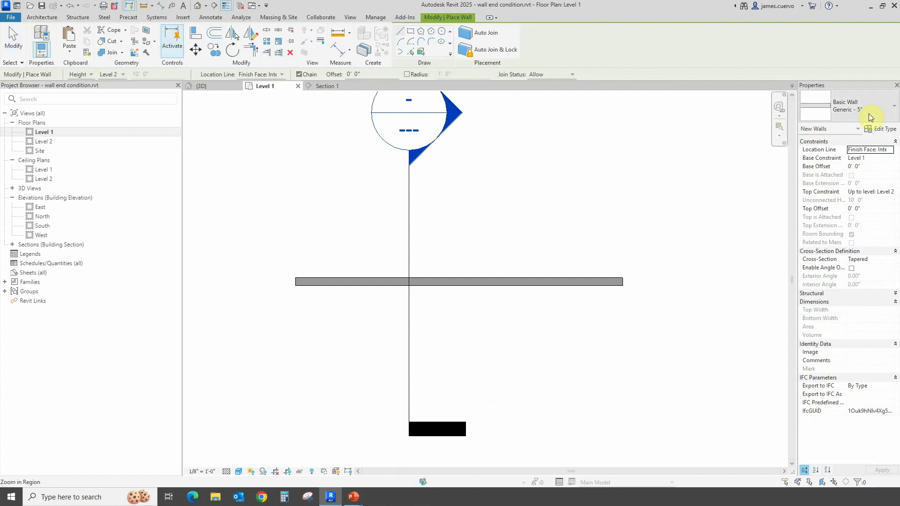
{"action": "left_click", "coordinate": [858, 119]}
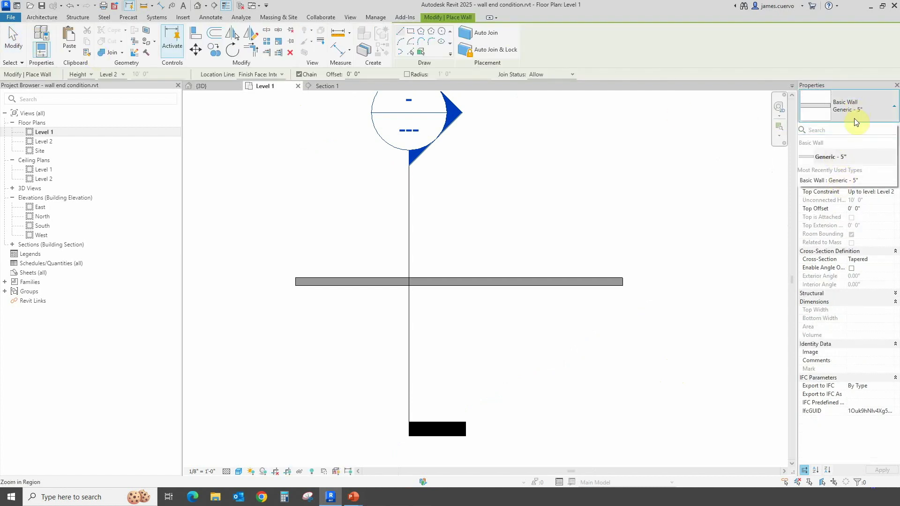
{"action": "left_click", "coordinate": [830, 157]}
{"action": "left_click", "coordinate": [883, 129]}
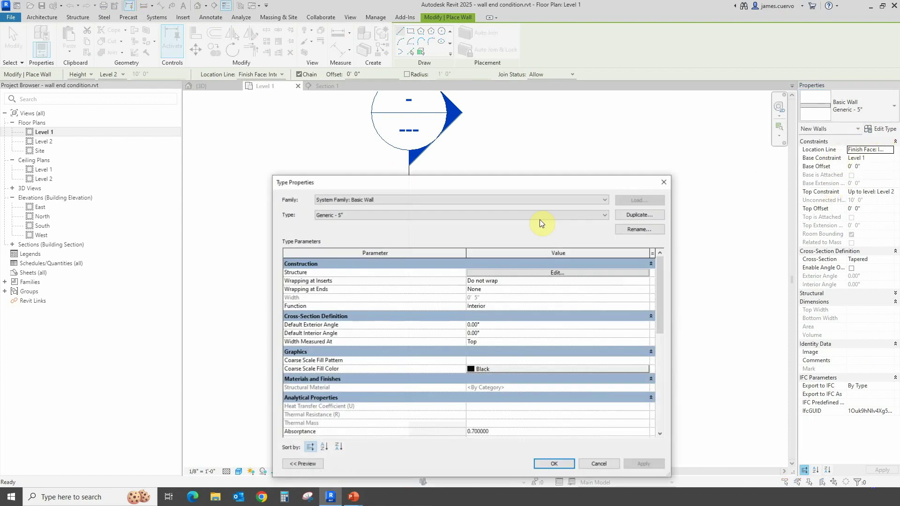
{"action": "left_click", "coordinate": [641, 215]}
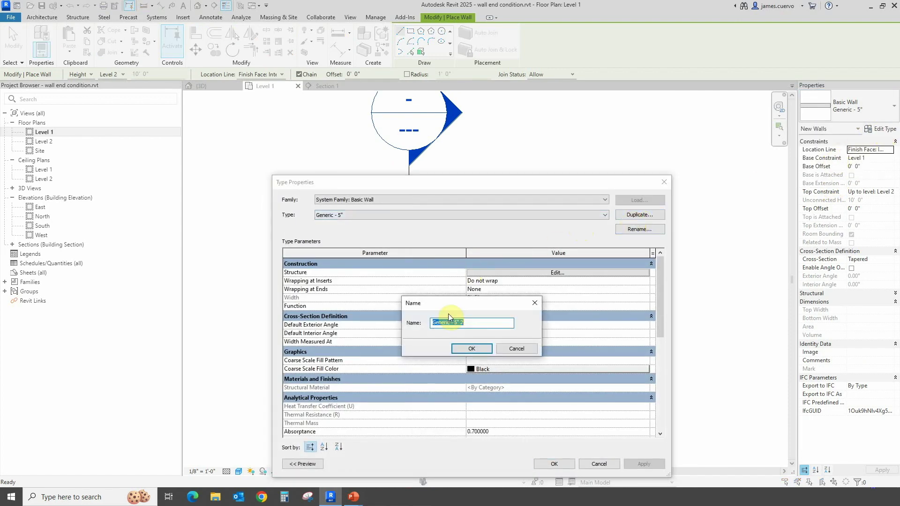
{"action": "double_click", "coordinate": [462, 323]}
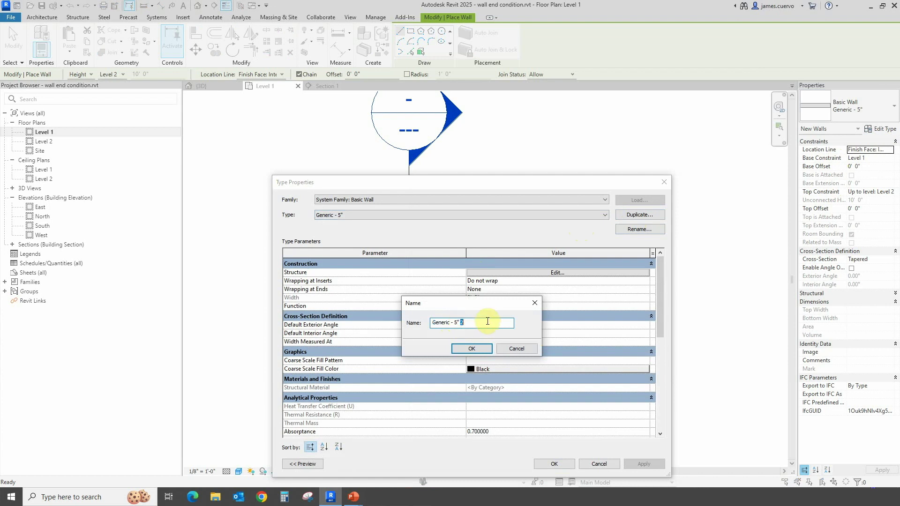
{"action": "type", "text": "tapared"}
{"action": "left_click", "coordinate": [476, 351]}
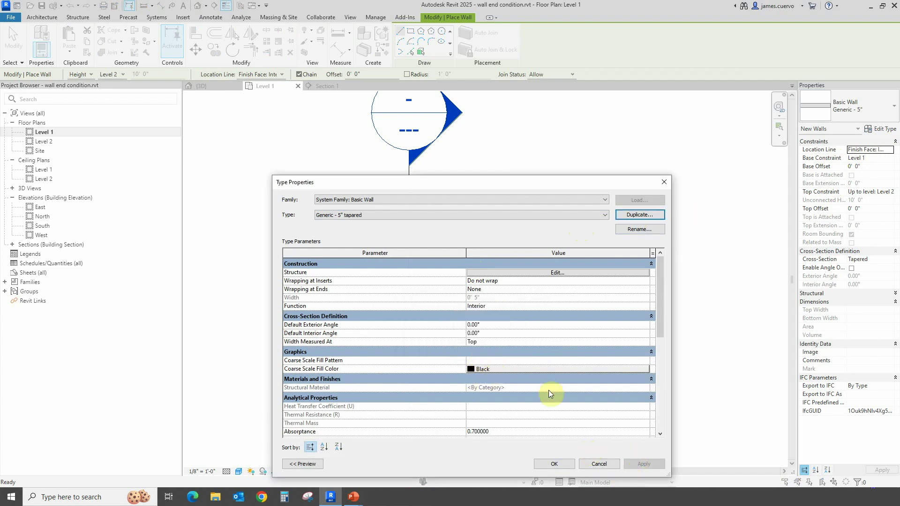
{"action": "left_click", "coordinate": [555, 464]}
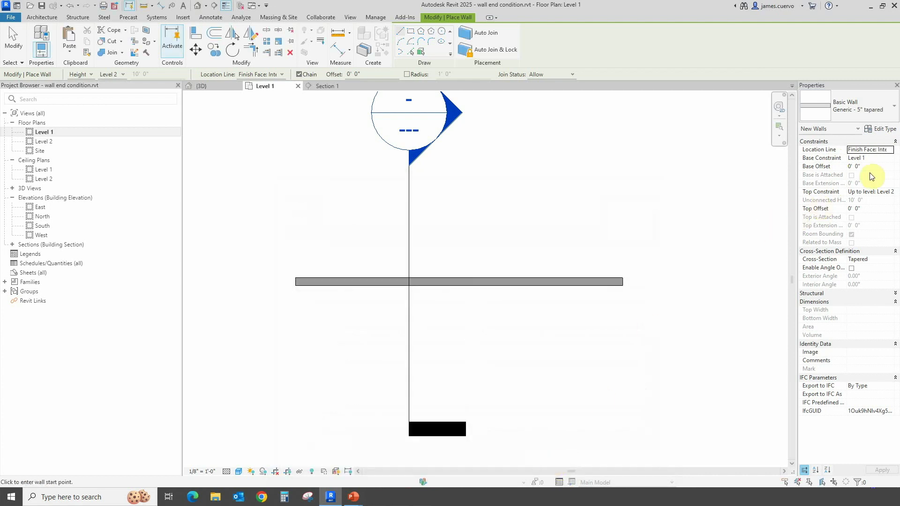
Enable the angle override with a 15° exterior angle and turn on Auto Join & Lock for new tapered walls.
{"action": "left_click", "coordinate": [851, 267]}
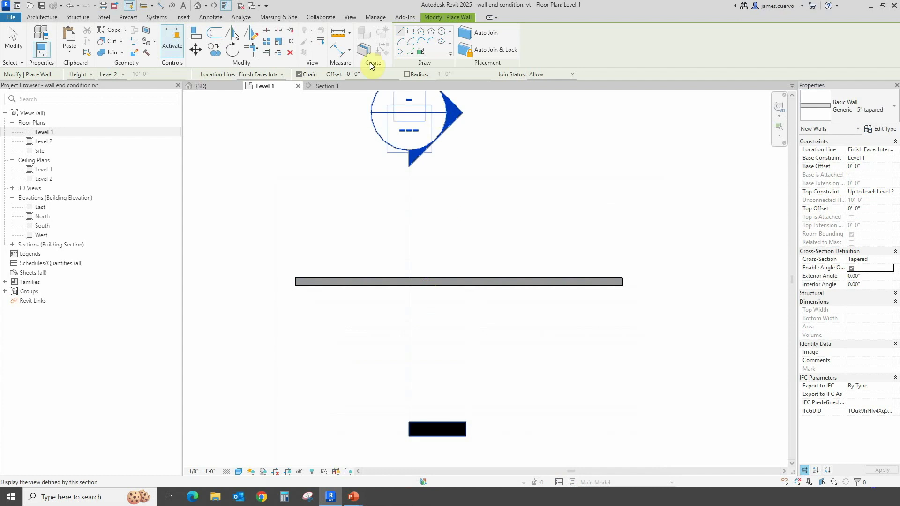
{"action": "left_click", "coordinate": [489, 53]}
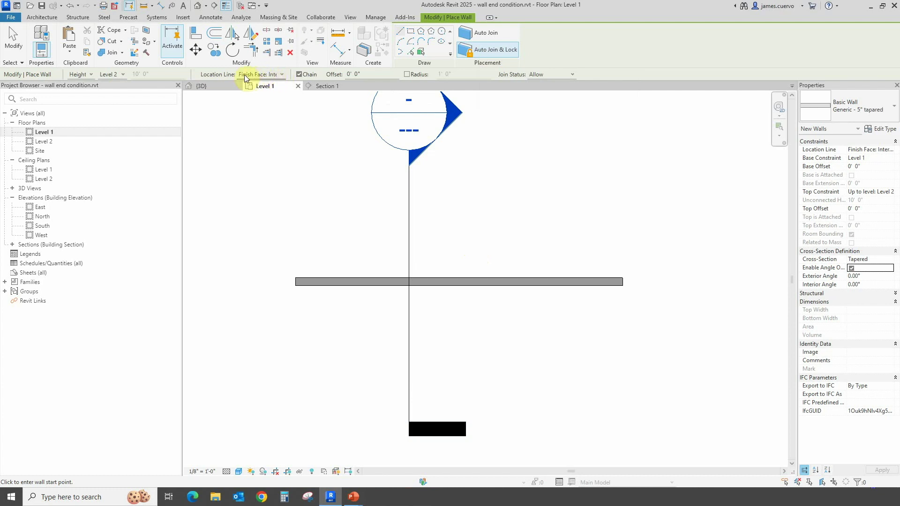
{"action": "left_click", "coordinate": [282, 73]}
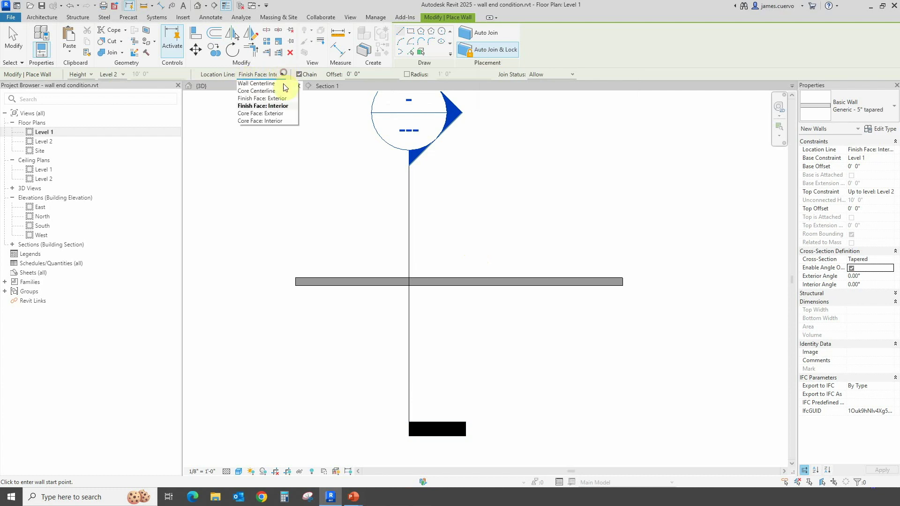
{"action": "left_click", "coordinate": [282, 192]}
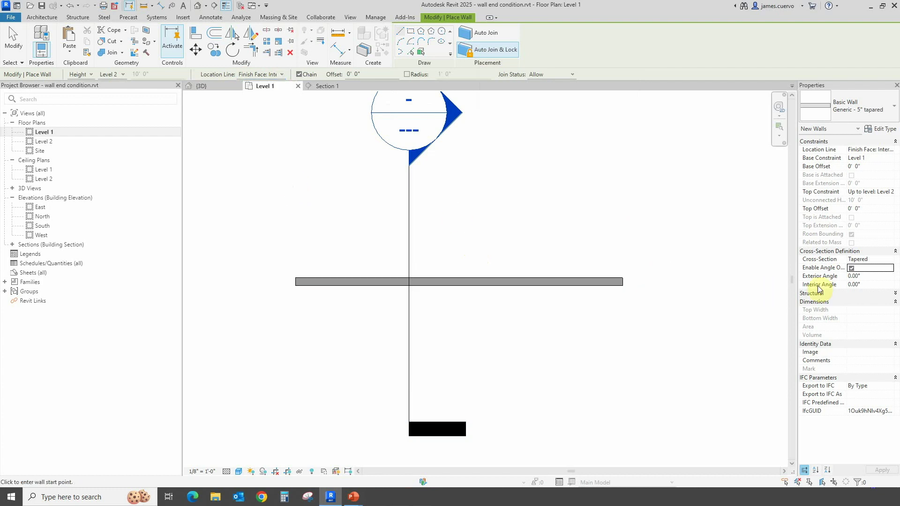
{"action": "left_click", "coordinate": [867, 276]}
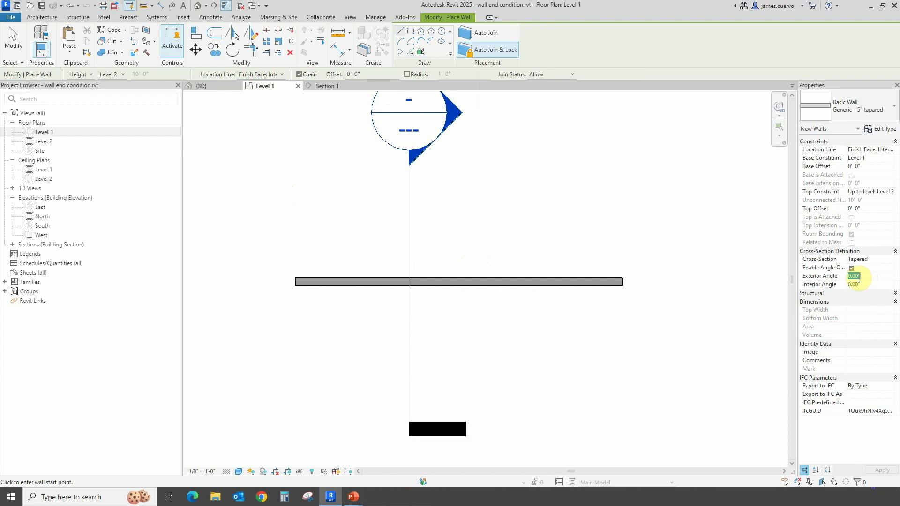
{"action": "type", "text": "15"}
{"action": "key", "text": "Return"}
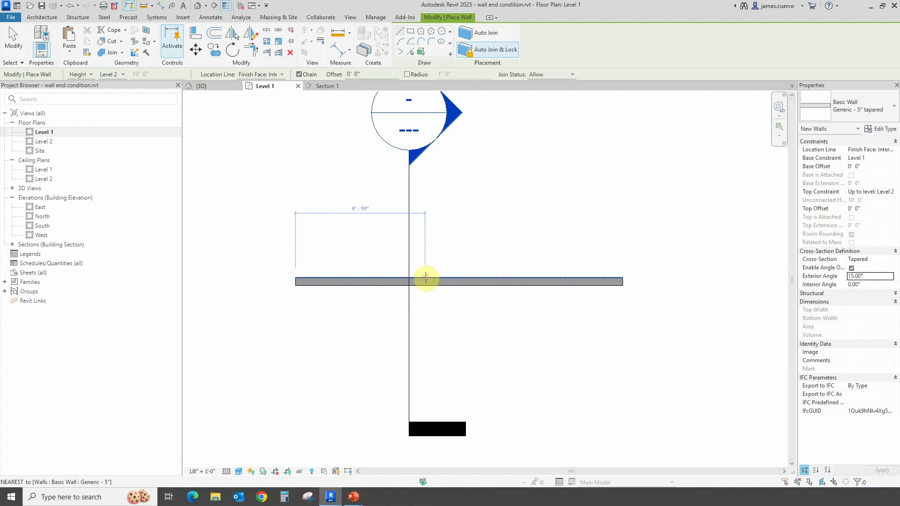
Draw a 7'-0" Generic - 5" tapered wall along the straight wall's upper face, then select it.
{"action": "left_click", "coordinate": [425, 278]}
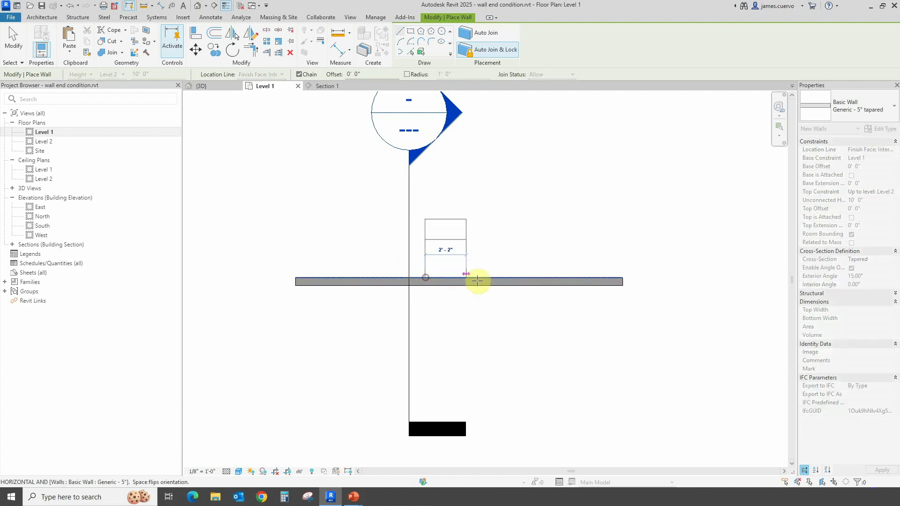
{"action": "left_click", "coordinate": [558, 276]}
{"action": "right_click", "coordinate": [631, 199]}
{"action": "left_click", "coordinate": [663, 204]}
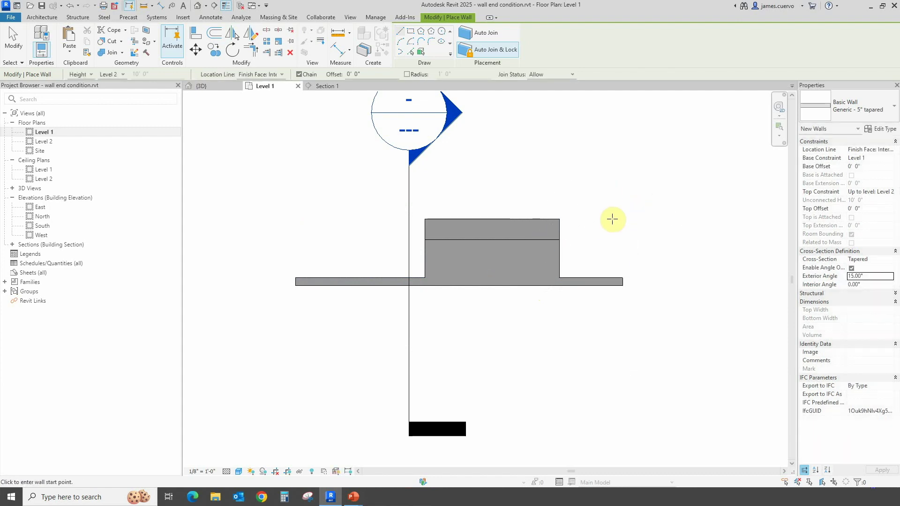
{"action": "key", "text": "Escape"}
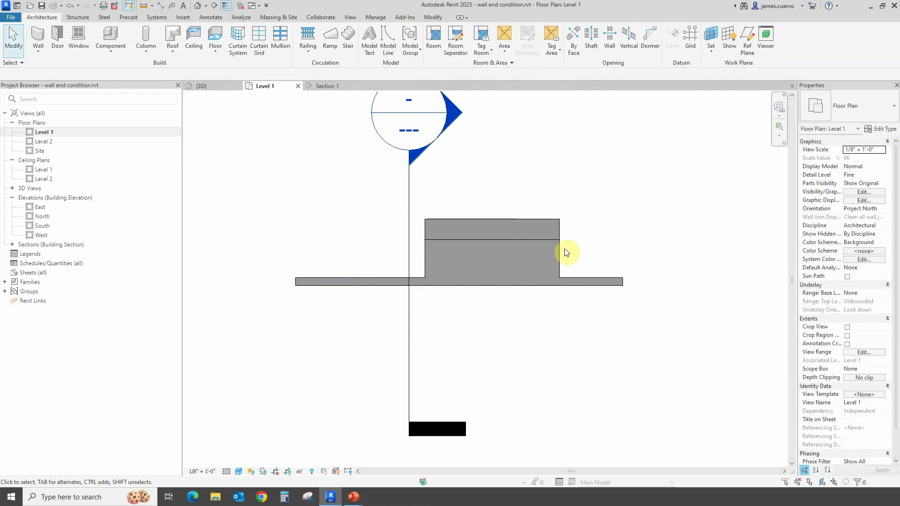
{"action": "left_click", "coordinate": [547, 244]}
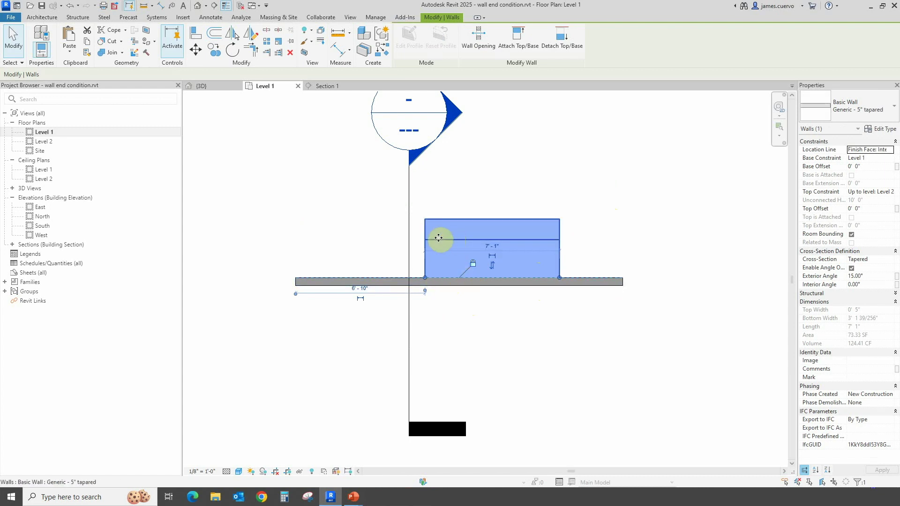
Move the section line across the new tapered wall.
{"action": "left_click", "coordinate": [451, 198]}
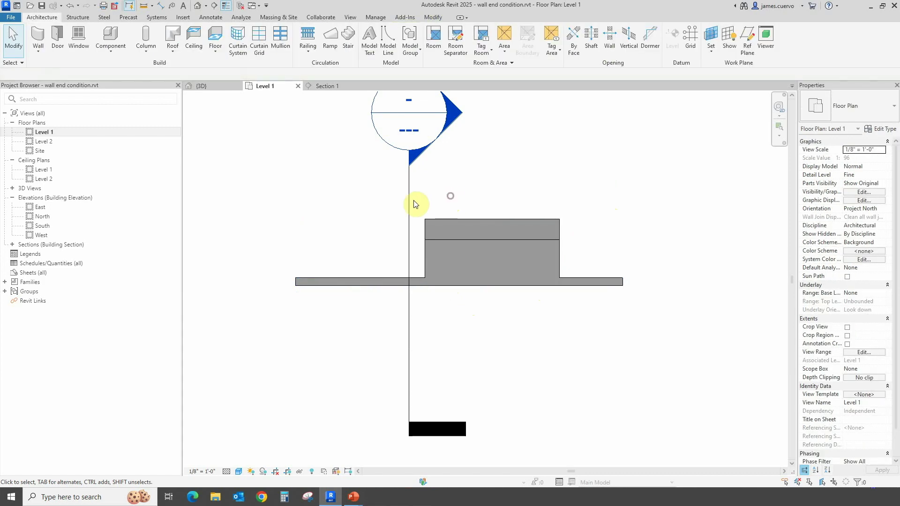
{"action": "left_click_drag", "start_coordinate": [407, 198], "coordinate": [450, 201]}
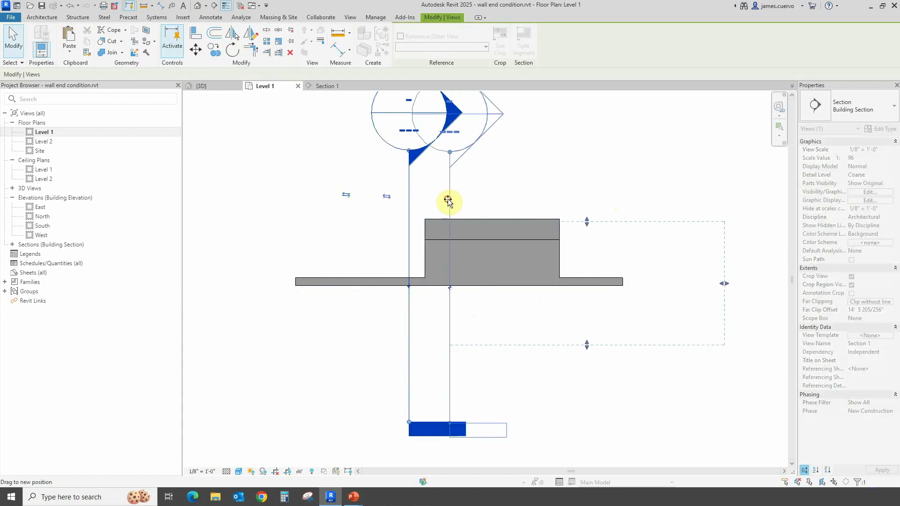
{"action": "left_click", "coordinate": [412, 197]}
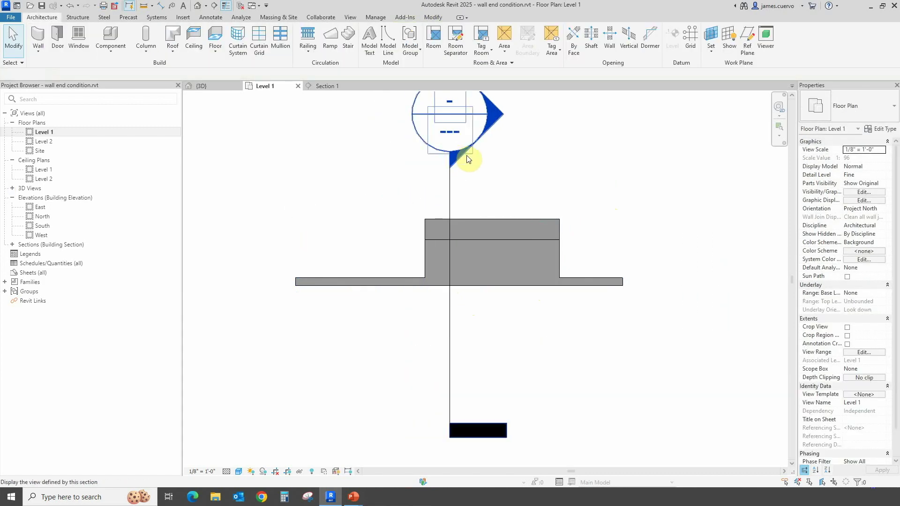
Open Section 1 and drag the tapered wall's top grip down slightly.
{"action": "double_click", "coordinate": [466, 155]}
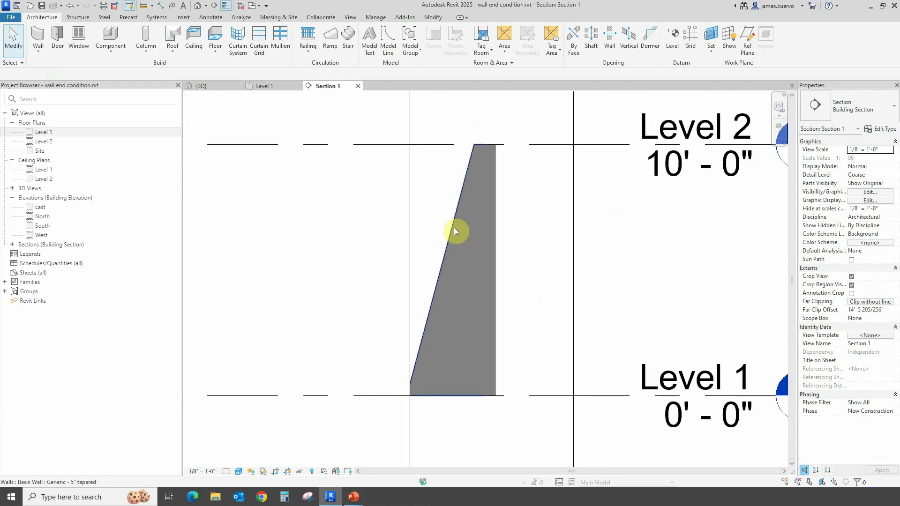
{"action": "left_click", "coordinate": [454, 227]}
{"action": "left_click_drag", "start_coordinate": [474, 166], "coordinate": [474, 175]}
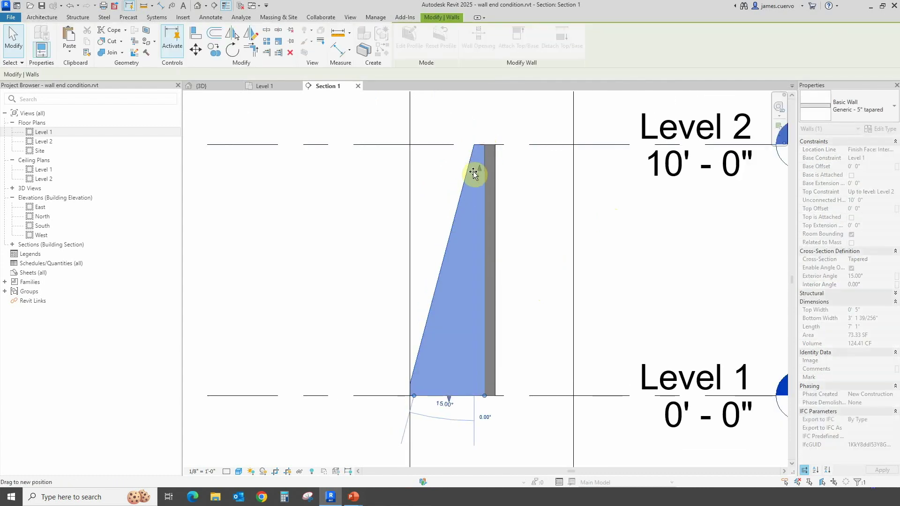
{"action": "left_click", "coordinate": [444, 192]}
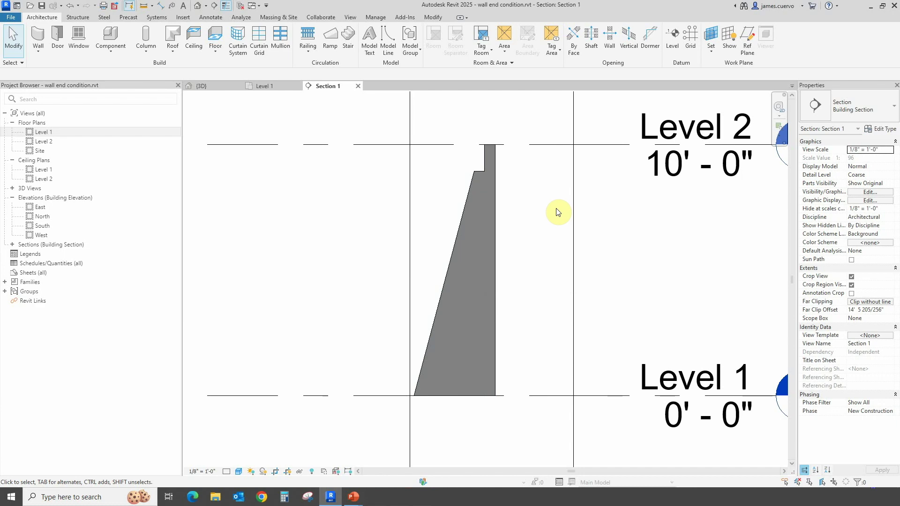
{"action": "scroll", "coordinate": [557, 212], "scroll_direction": "down", "scroll_amount": 2}
In 3D, cancel the 'Constraints are not satisfied' error and exit Edit Profile unchanged.
{"action": "left_click", "coordinate": [217, 86]}
{"action": "scroll", "coordinate": [584, 218], "scroll_direction": "down", "scroll_amount": 5}
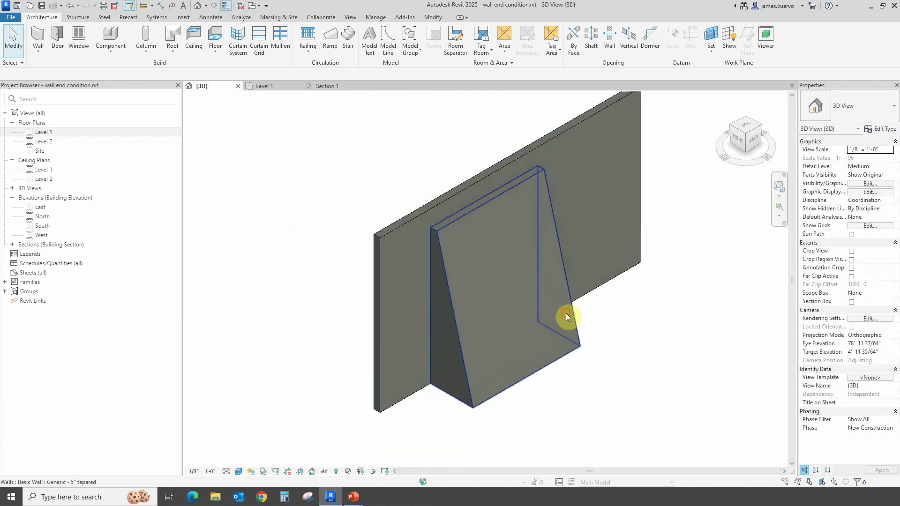
{"action": "left_click", "coordinate": [546, 293]}
{"action": "left_click_drag", "start_coordinate": [539, 334], "coordinate": [514, 341]}
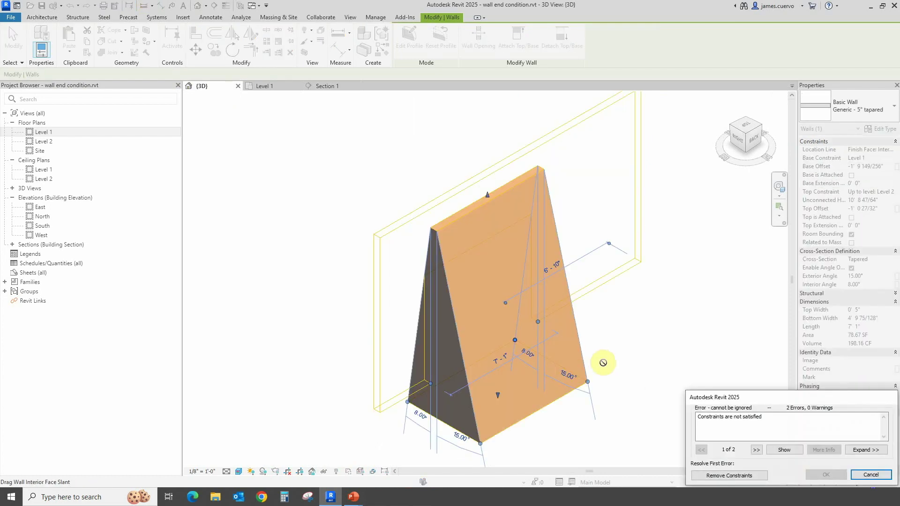
{"action": "left_click", "coordinate": [888, 475]}
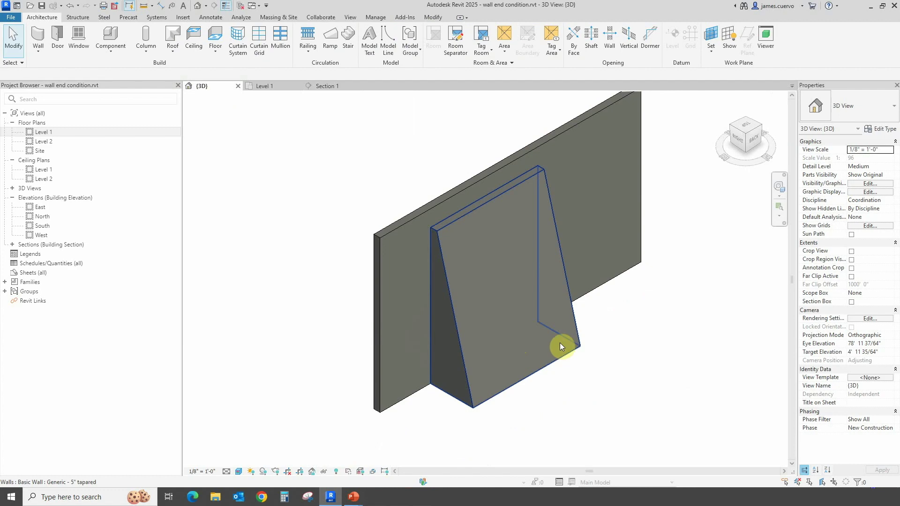
{"action": "left_click", "coordinate": [538, 325]}
{"action": "double_click", "coordinate": [536, 323]}
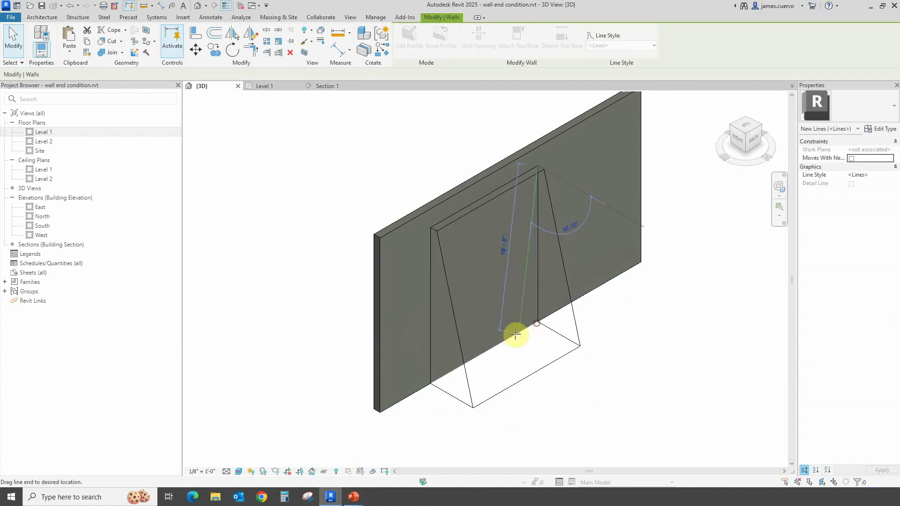
{"action": "key", "text": "Escape"}
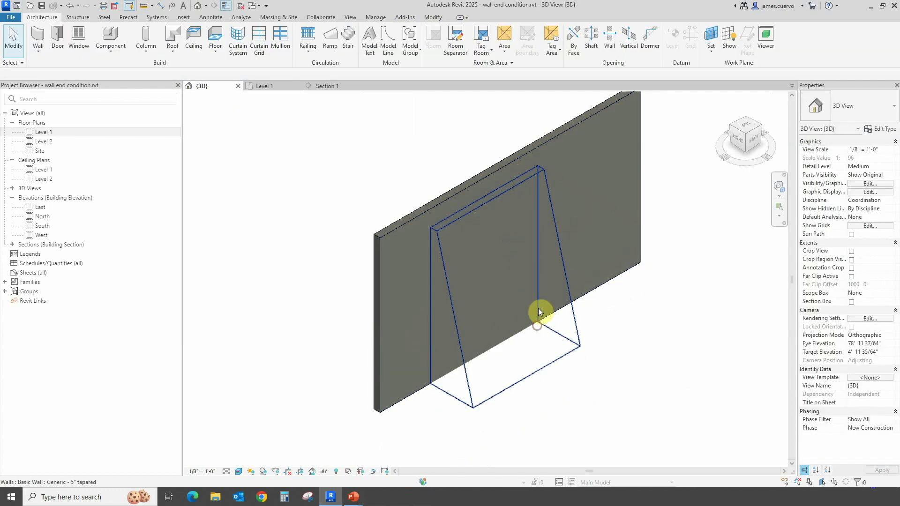
From the TOP view, nudge the tapered wall along the straight wall, then orbit back to 3D.
{"action": "left_click", "coordinate": [746, 125]}
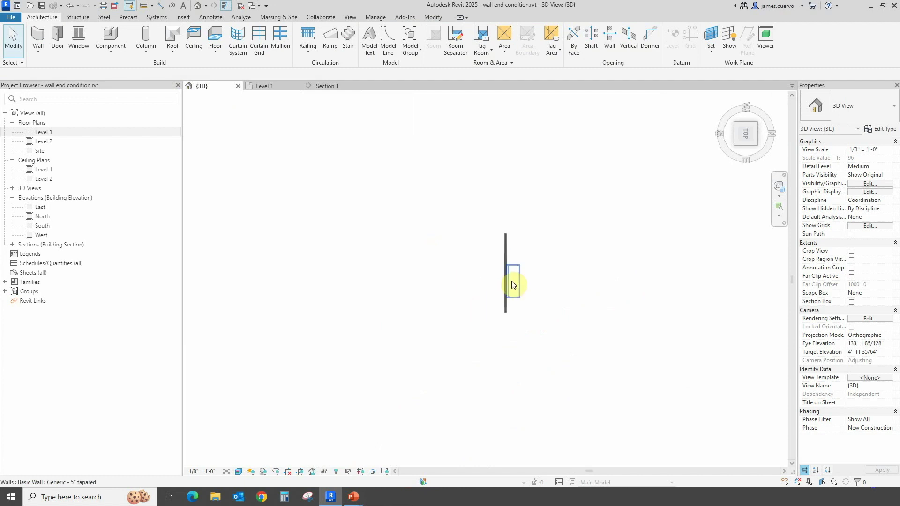
{"action": "scroll", "coordinate": [518, 280], "scroll_direction": "up", "scroll_amount": 2}
{"action": "left_click", "coordinate": [518, 209]}
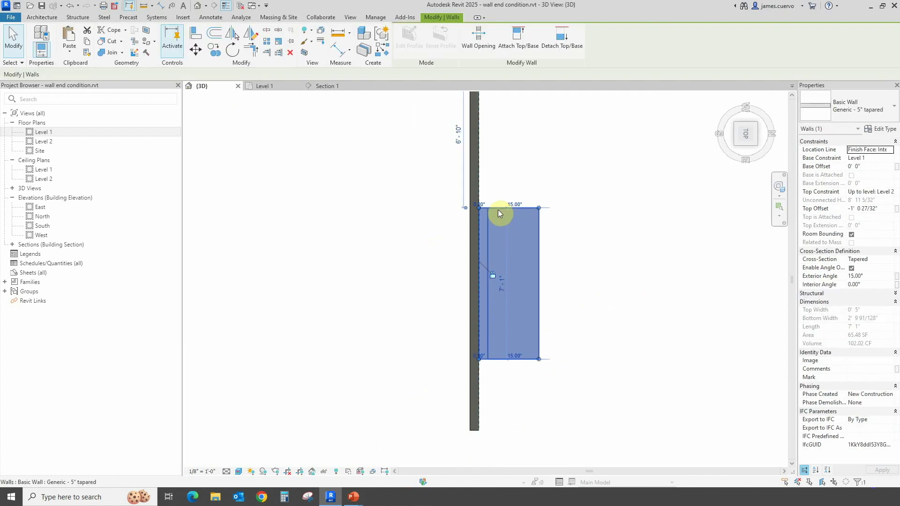
{"action": "mouse_move", "coordinate": [494, 210]}
{"action": "left_mouse_down"}
{"action": "mouse_move", "coordinate": [497, 227]}
{"action": "mouse_move", "coordinate": [498, 216]}
{"action": "mouse_move", "coordinate": [482, 218]}
{"action": "mouse_move", "coordinate": [500, 216]}
{"action": "mouse_move", "coordinate": [482, 217]}
{"action": "mouse_move", "coordinate": [473, 233]}
{"action": "left_mouse_up"}
{"action": "mouse_move", "coordinate": [524, 220]}
{"action": "left_mouse_down"}
{"action": "mouse_move", "coordinate": [536, 218]}
{"action": "mouse_move", "coordinate": [534, 234]}
{"action": "left_mouse_up"}
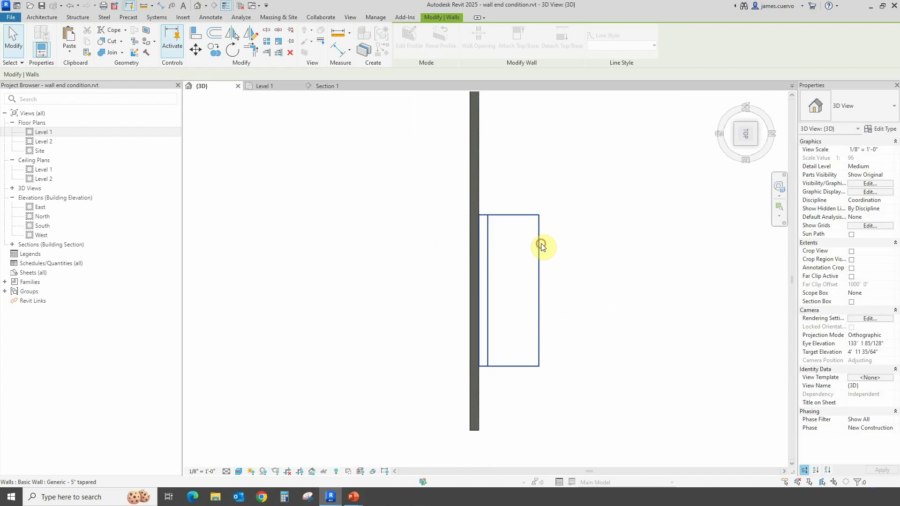
{"action": "mouse_move", "coordinate": [743, 135]}
{"action": "left_mouse_down"}
{"action": "mouse_move", "coordinate": [715, 118]}
{"action": "mouse_move", "coordinate": [713, 97]}
{"action": "left_mouse_up"}
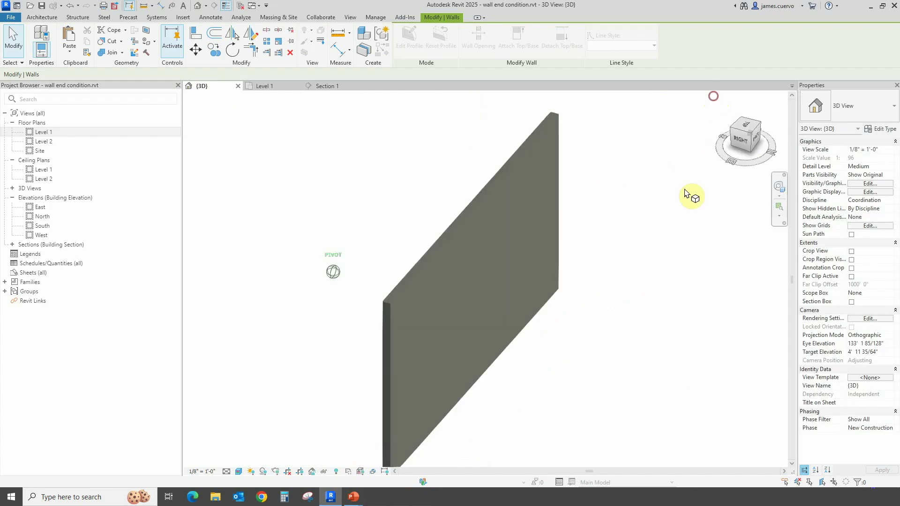
From the RIGHT view, drag the tapered wall's top shape handle up to the level line.
{"action": "left_click", "coordinate": [534, 351]}
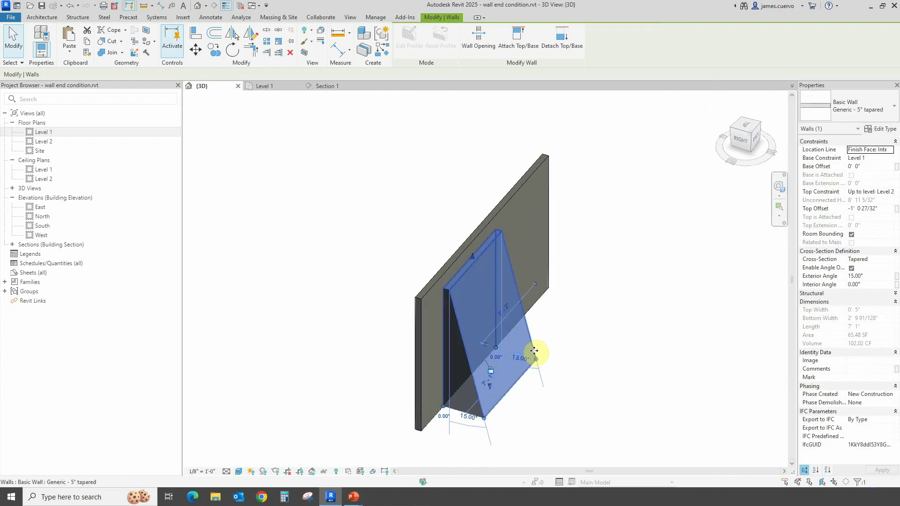
{"action": "left_click", "coordinate": [539, 357]}
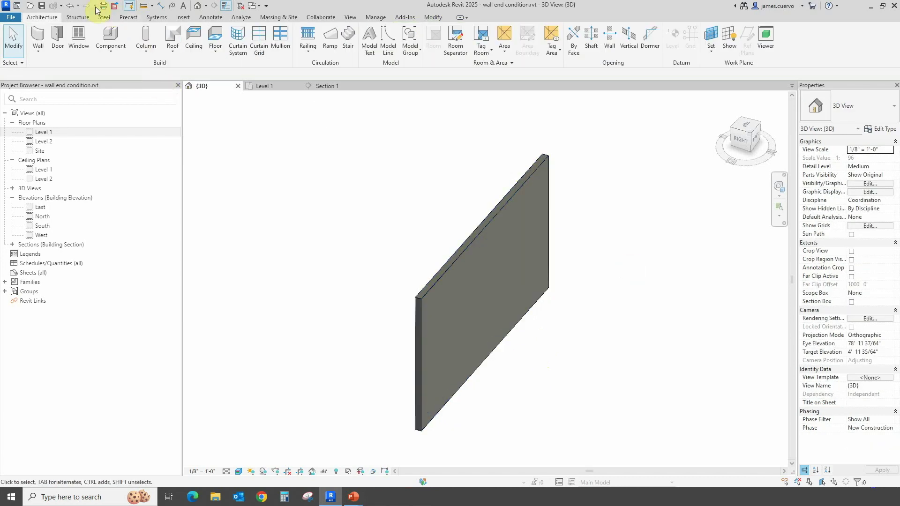
{"action": "left_click", "coordinate": [462, 274]}
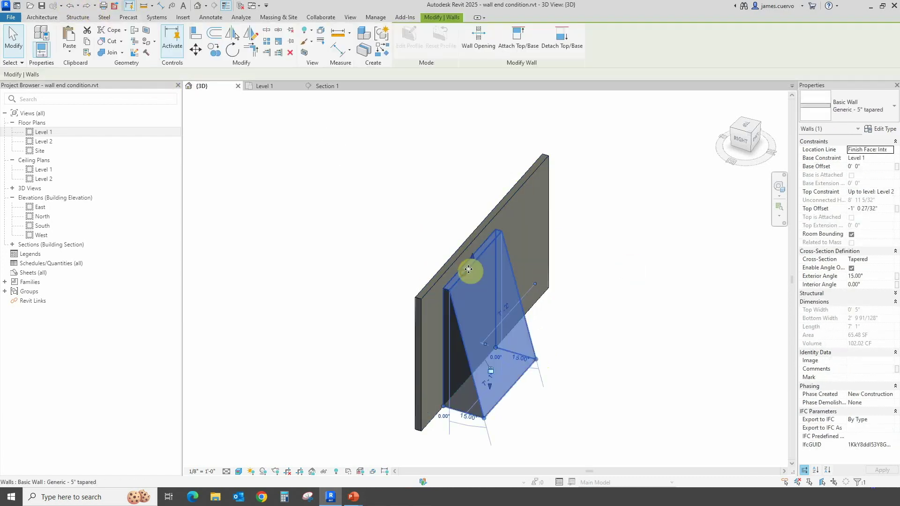
{"action": "left_click", "coordinate": [735, 140]}
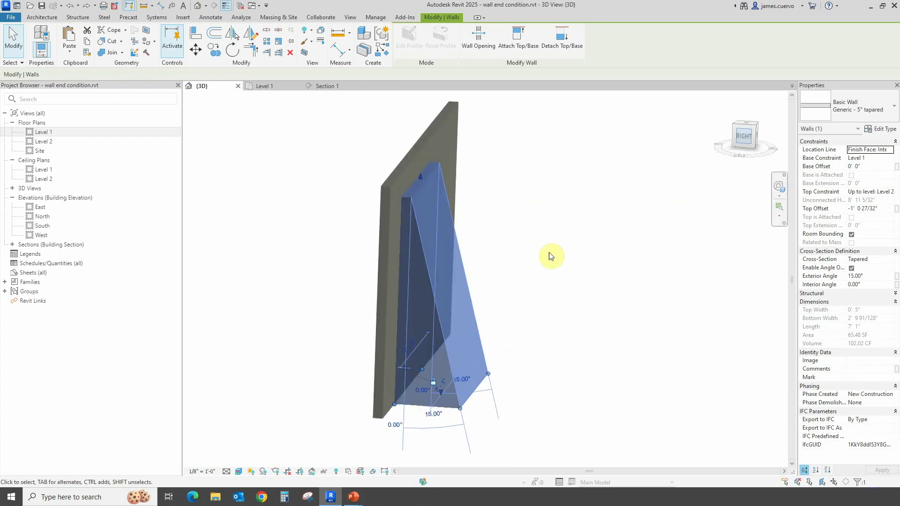
{"action": "middle_click_drag", "start_coordinate": [236, 240], "coordinate": [282, 418]}
{"action": "left_click_drag", "start_coordinate": [479, 264], "coordinate": [469, 234]}
{"action": "left_click", "coordinate": [527, 216]}
{"action": "left_click", "coordinate": [753, 124]}
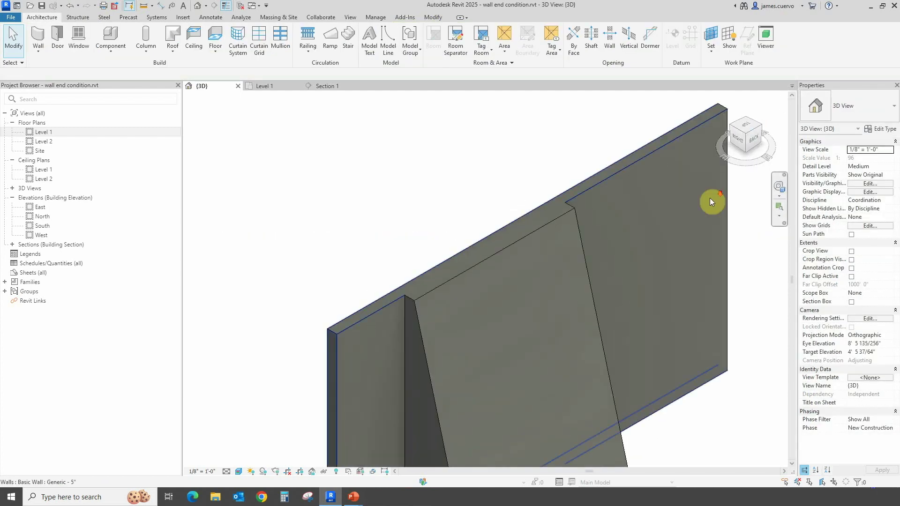
Move an end of the tapered wall's profile line to adjust its slant.
{"action": "double_click", "coordinate": [616, 321]}
{"action": "left_click_drag", "start_coordinate": [602, 321], "coordinate": [597, 325]}
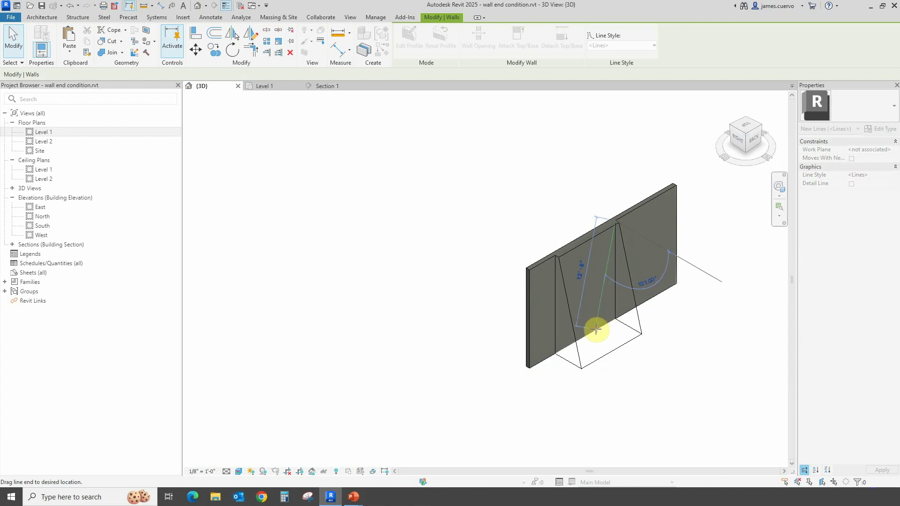
{"action": "left_click", "coordinate": [603, 331]}
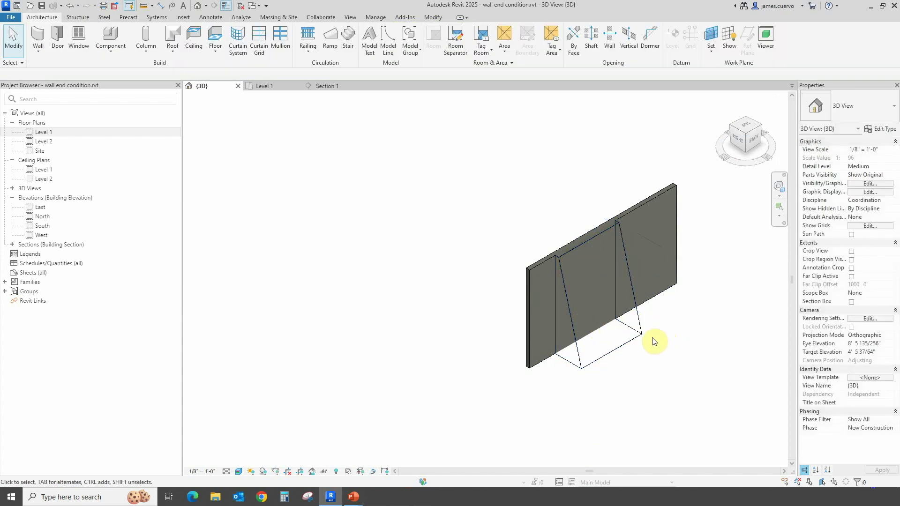
{"action": "left_click", "coordinate": [526, 211]}
{"action": "scroll", "coordinate": [543, 310], "scroll_direction": "up", "scroll_amount": 3}
{"action": "middle_click_drag", "start_coordinate": [572, 228], "coordinate": [454, 197]}
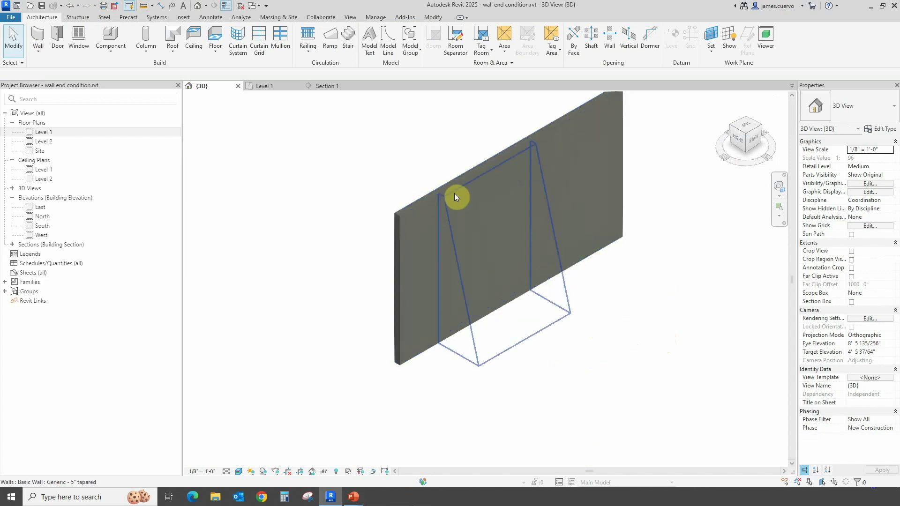
Re-check the tapered wall's wedge shape from the right side, then return to the angled 3D view.
{"action": "left_click", "coordinate": [745, 140]}
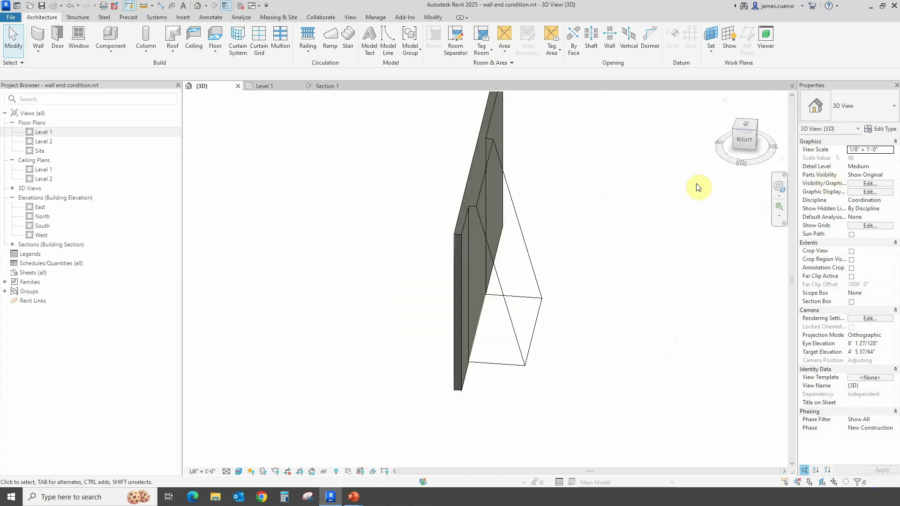
{"action": "left_click", "coordinate": [631, 213]}
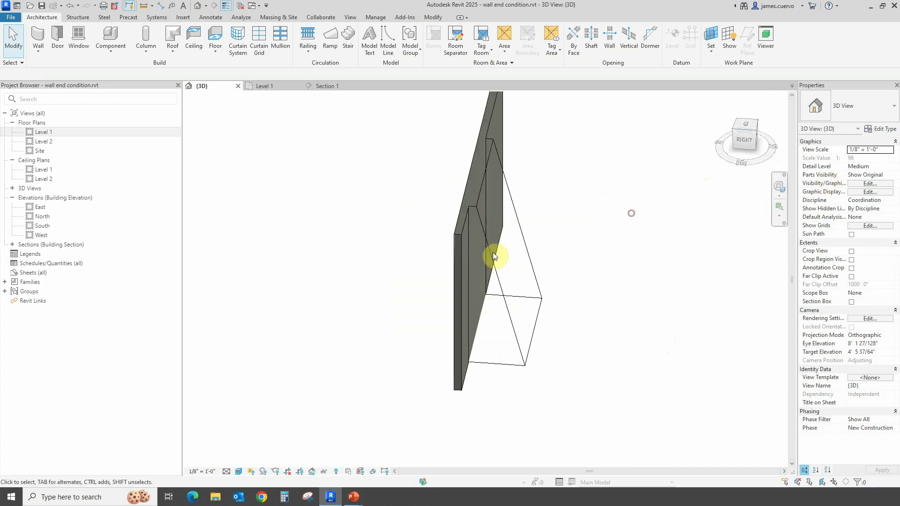
{"action": "left_click", "coordinate": [499, 287]}
{"action": "left_click", "coordinate": [587, 285]}
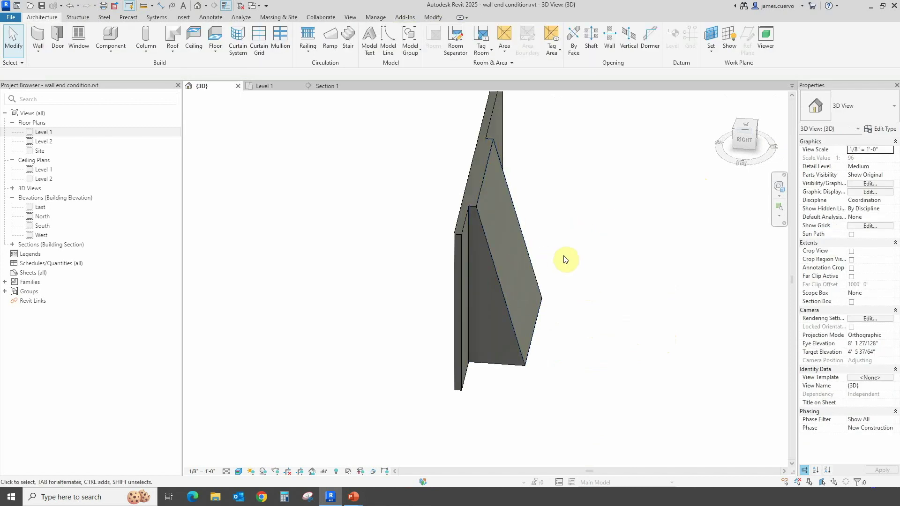
{"action": "middle_click_drag", "start_coordinate": [635, 265], "coordinate": [568, 293]}
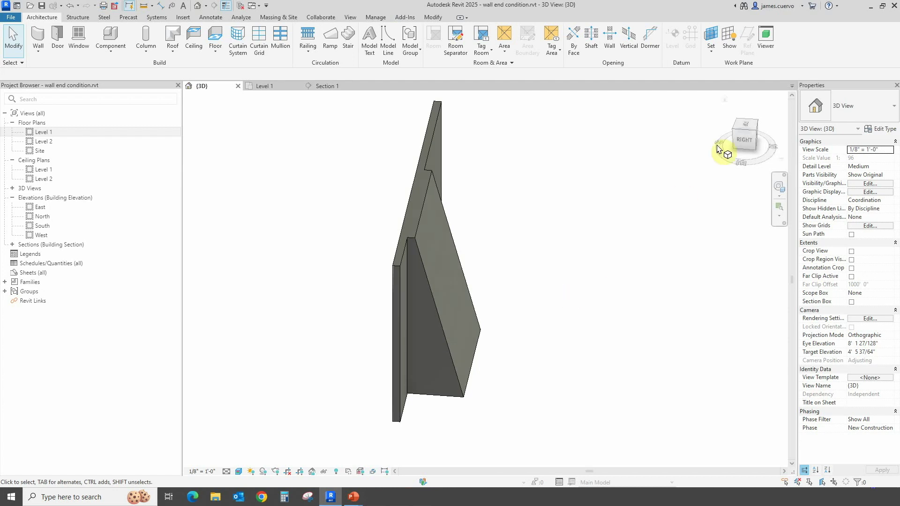
{"action": "left_click", "coordinate": [754, 128]}
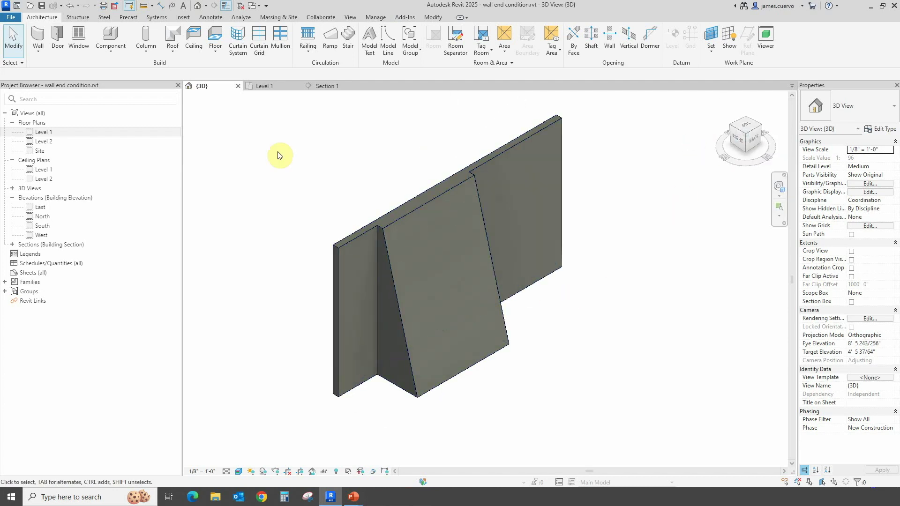
Place a Single-Flush 36" x 84" door in the tapered wall.
{"action": "left_click", "coordinate": [58, 35]}
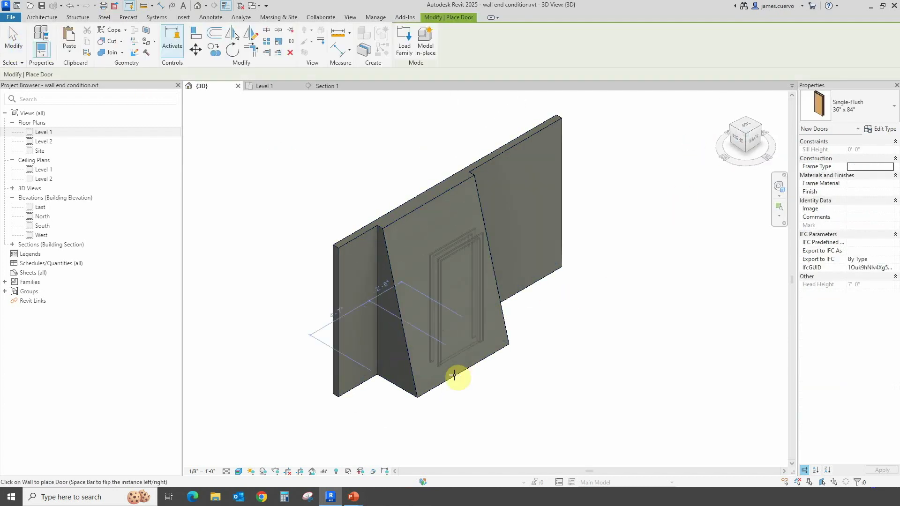
{"action": "left_click", "coordinate": [472, 367]}
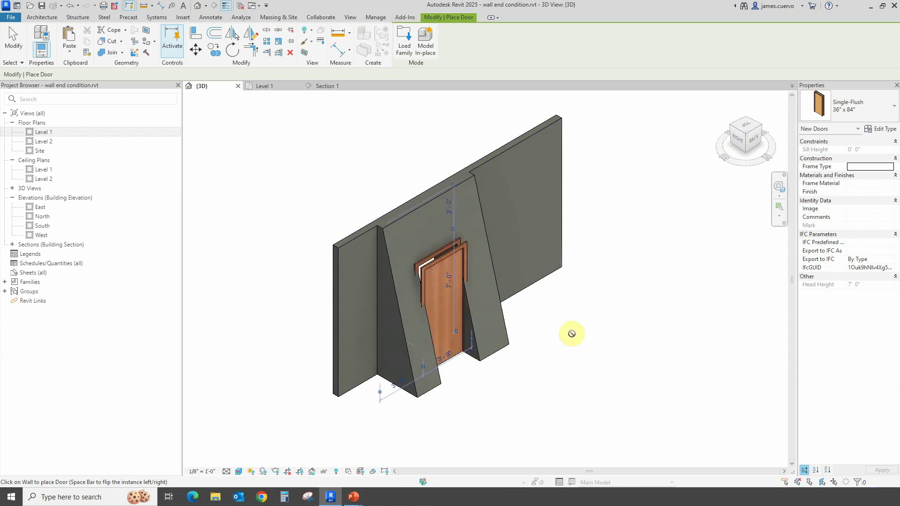
{"action": "scroll", "coordinate": [521, 321], "scroll_direction": "up", "scroll_amount": 3}
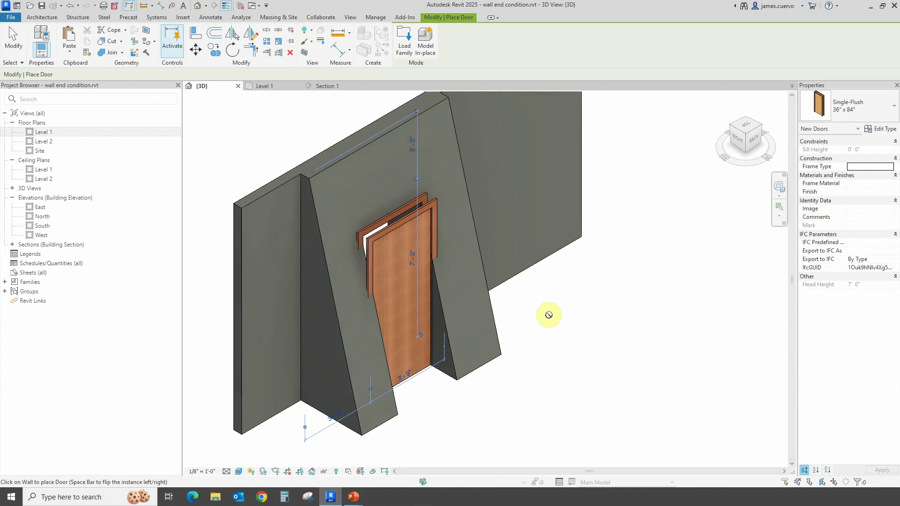
{"action": "middle_click_drag", "start_coordinate": [529, 267], "coordinate": [577, 351]}
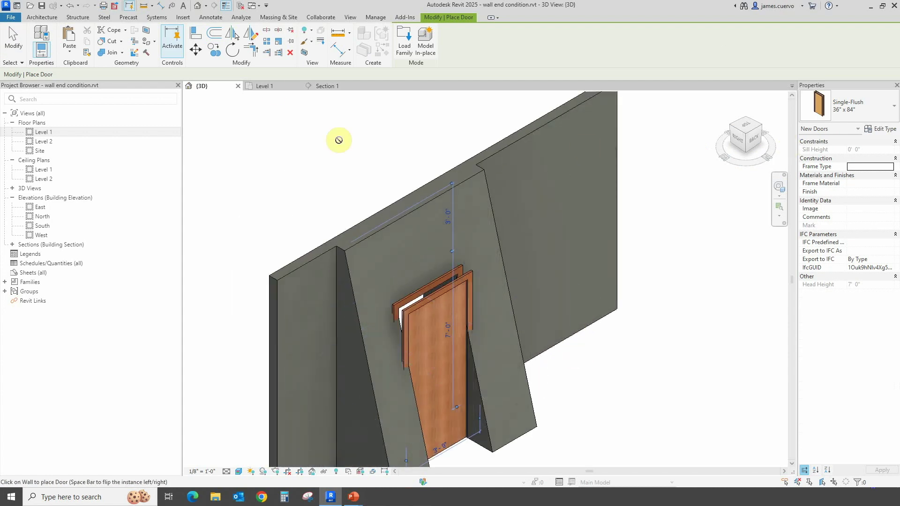
Add a Fixed 24" x 24" window in the tapered wall above the door.
{"action": "left_click", "coordinate": [41, 17]}
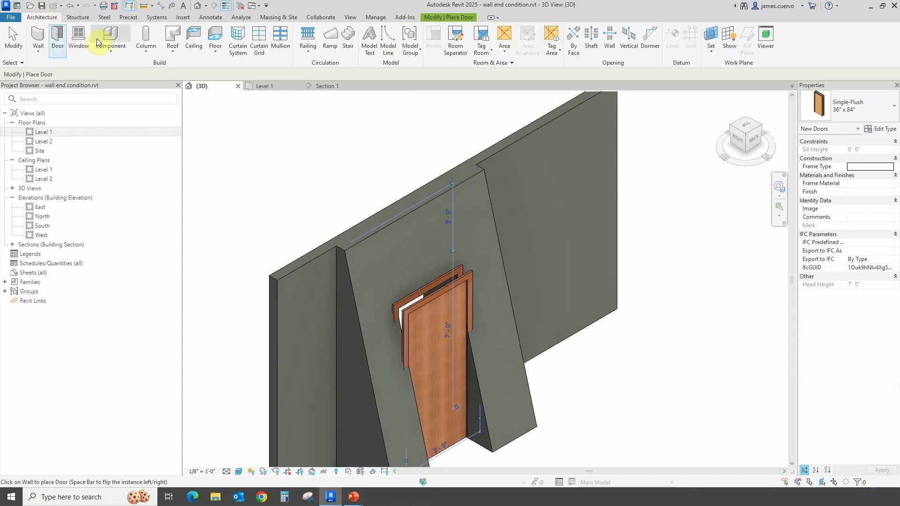
{"action": "left_click", "coordinate": [77, 37]}
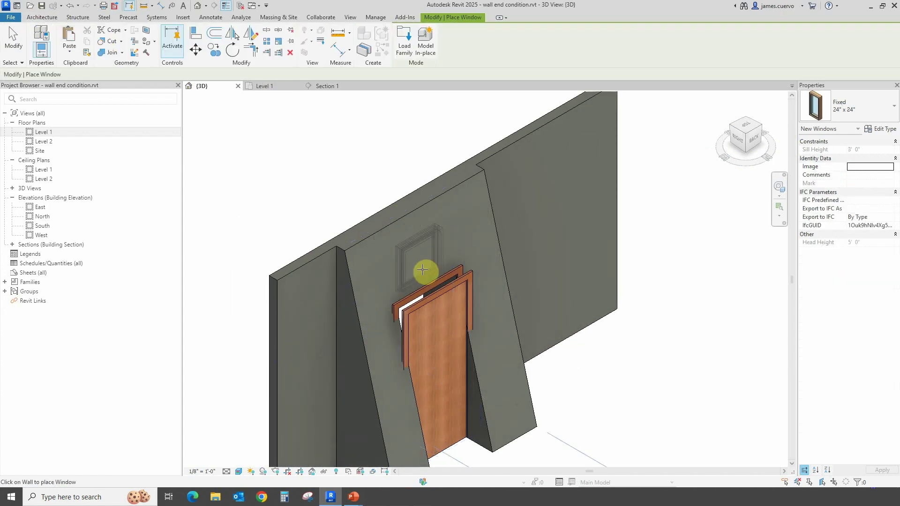
{"action": "left_click", "coordinate": [415, 242]}
{"action": "scroll", "coordinate": [464, 281], "scroll_direction": "up", "scroll_amount": 3}
{"action": "middle_click_drag", "start_coordinate": [463, 281], "coordinate": [570, 328]}
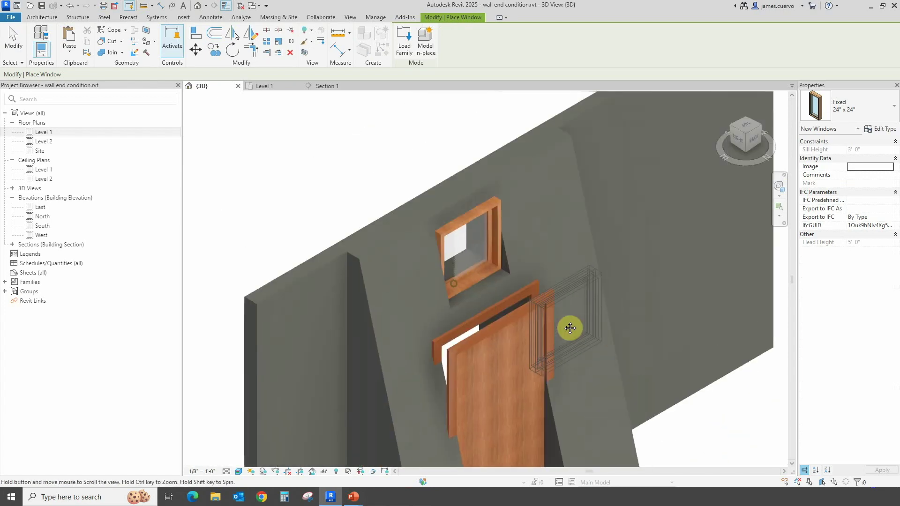
{"action": "key", "text": "Escape"}
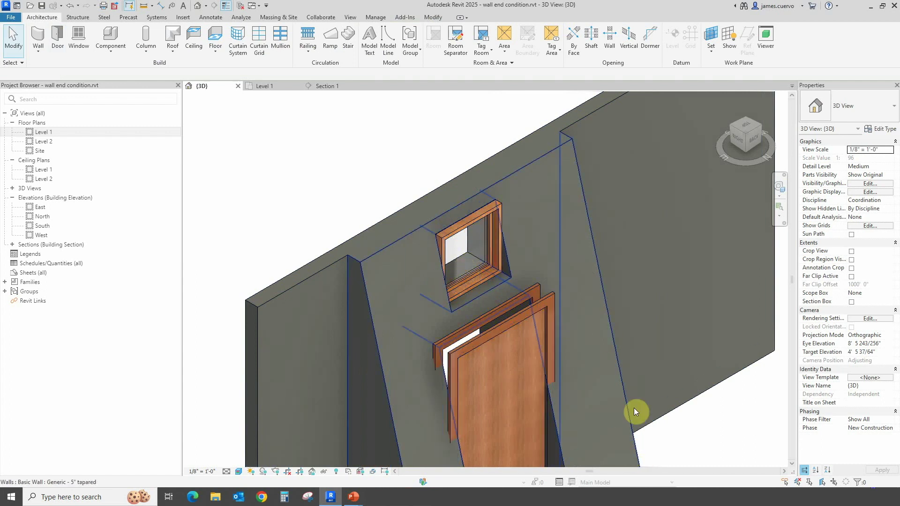
{"action": "scroll", "coordinate": [627, 341], "scroll_direction": "down", "scroll_amount": 2}
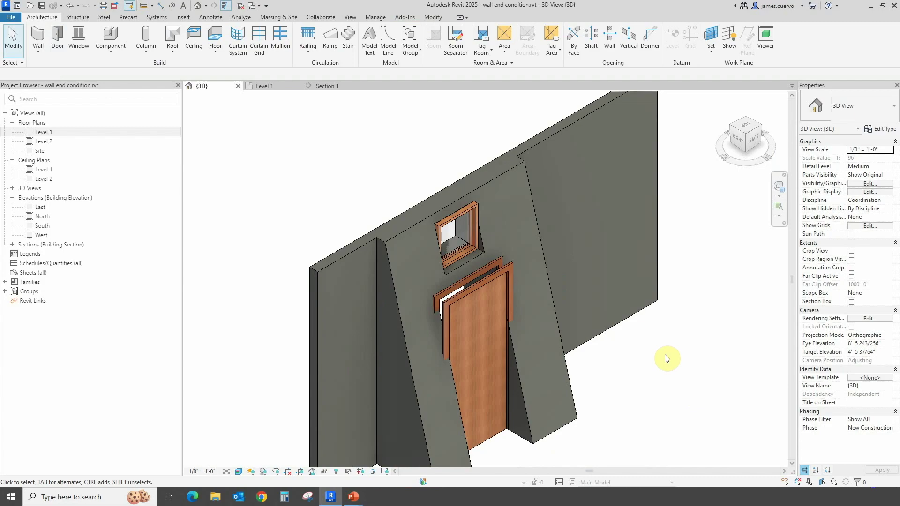